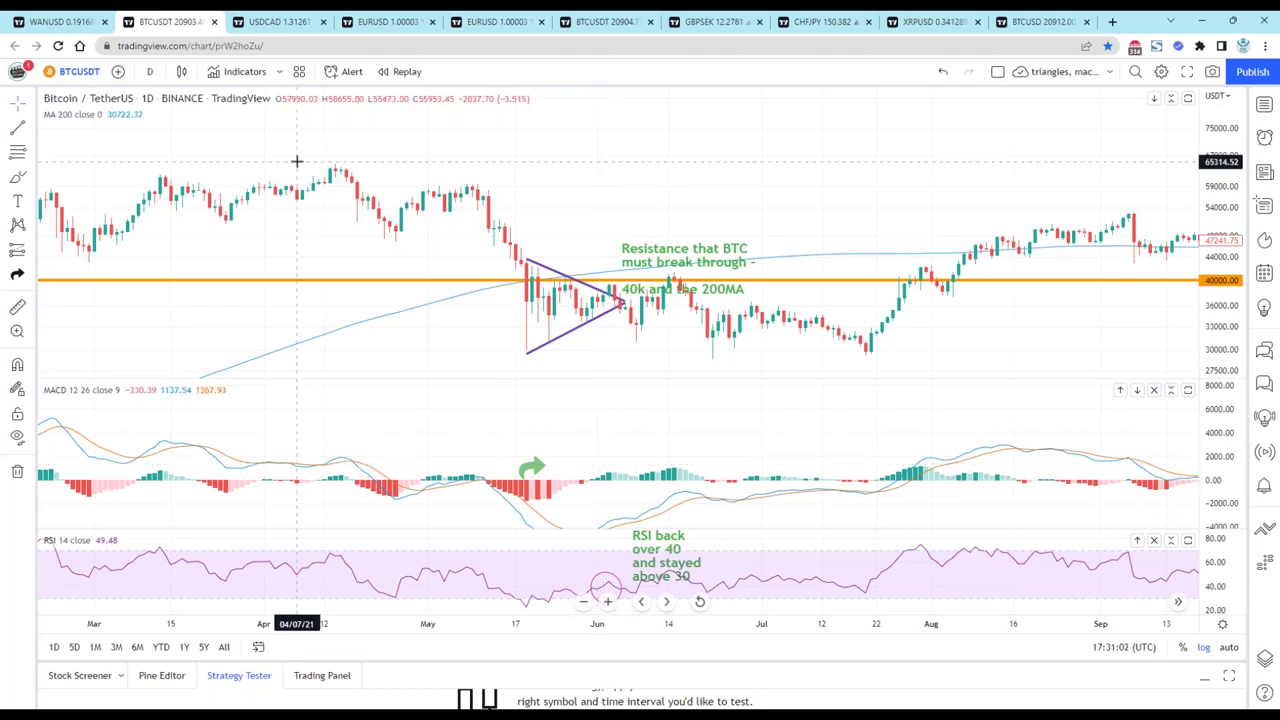
- Cycle through the USDCAD, EURUSD, BTCUSDT and GBPSEK charts, finishing on the CHFJPY chart
left_click(275, 21)
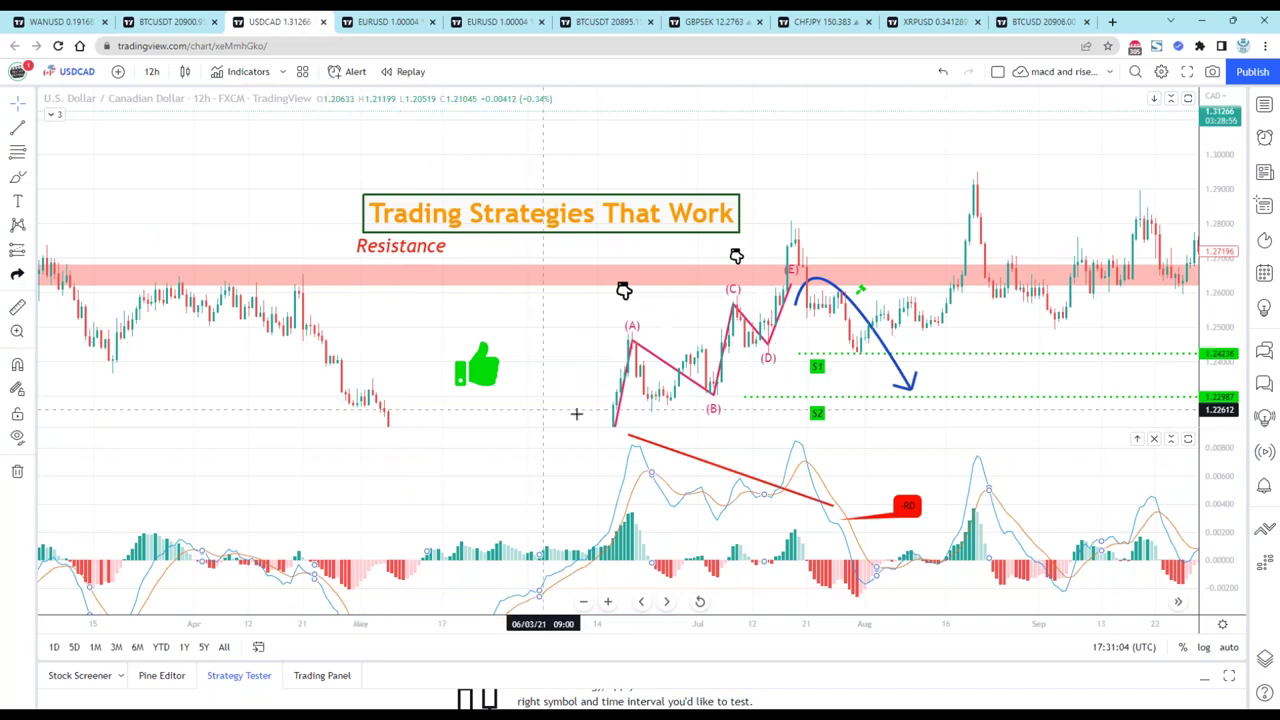
left_click(385, 21)
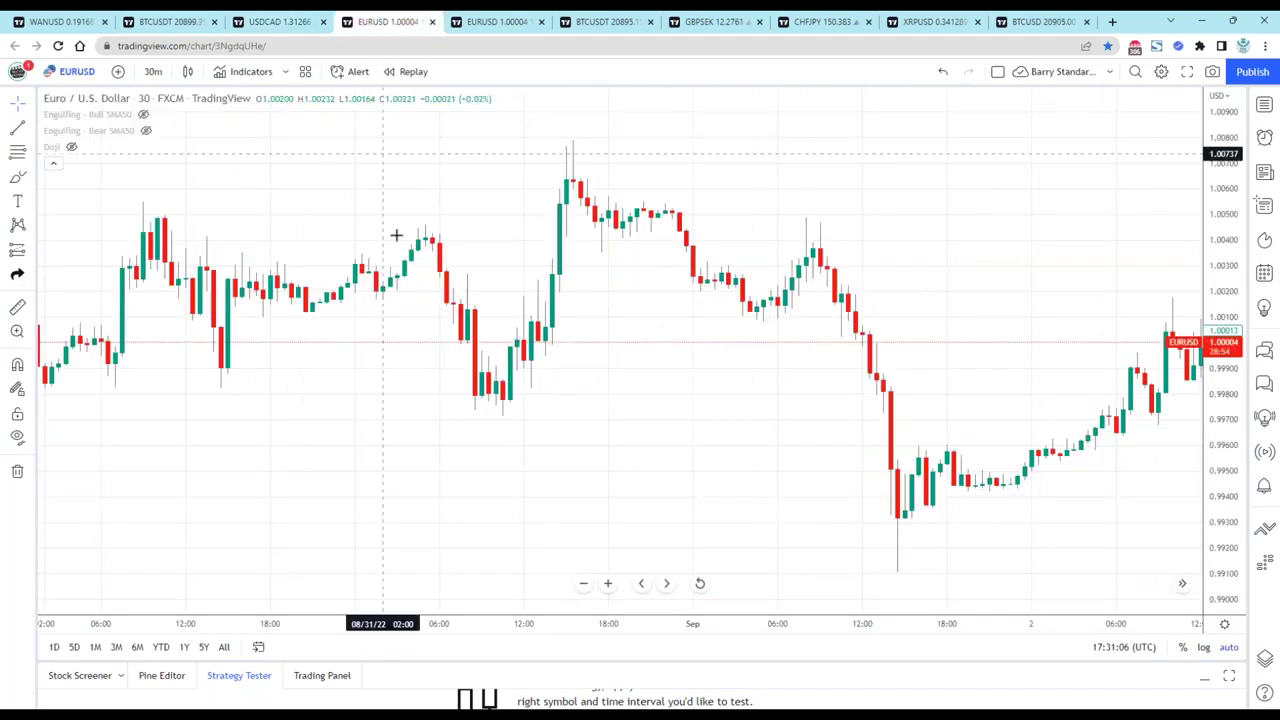
left_click(485, 21)
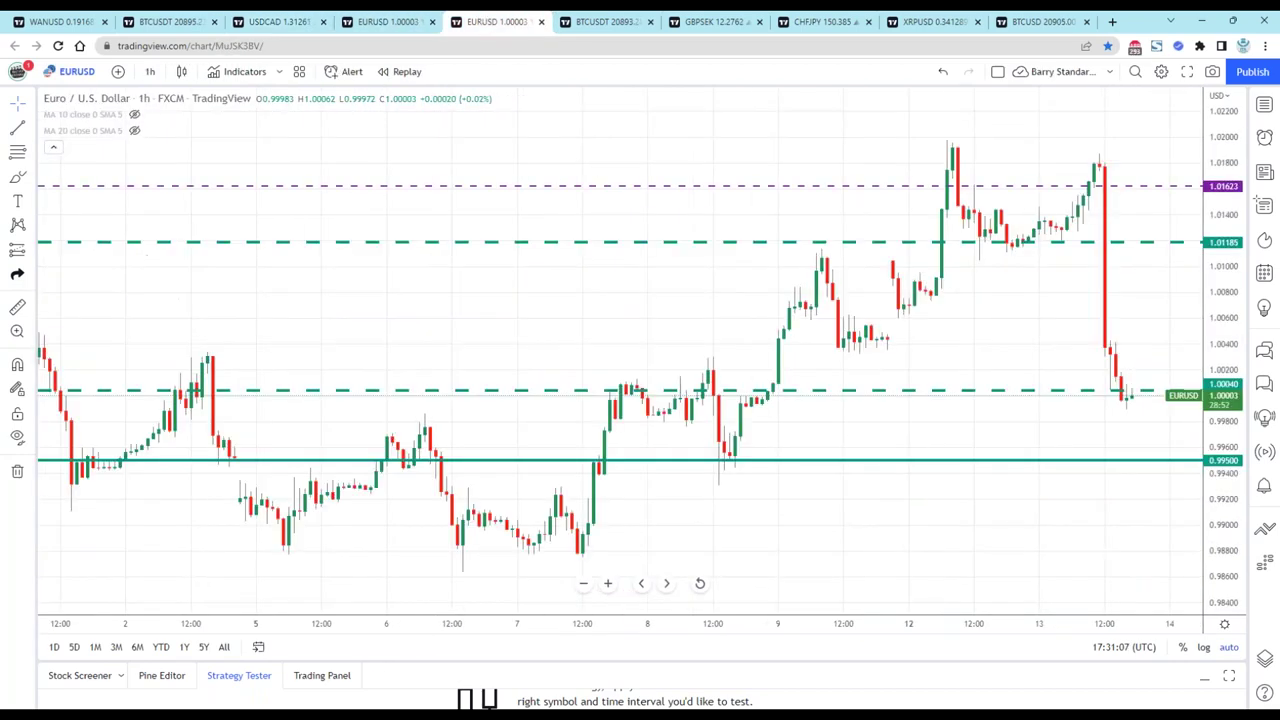
left_click(590, 21)
left_click(708, 21)
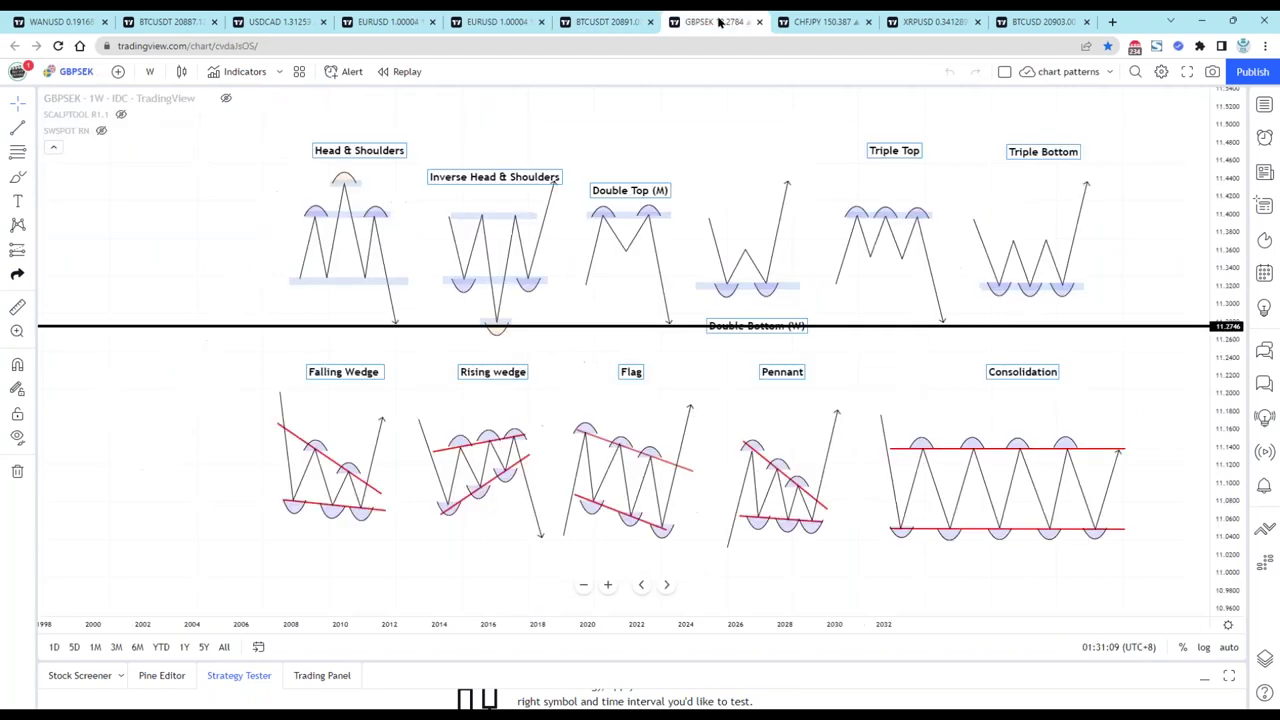
left_click(815, 21)
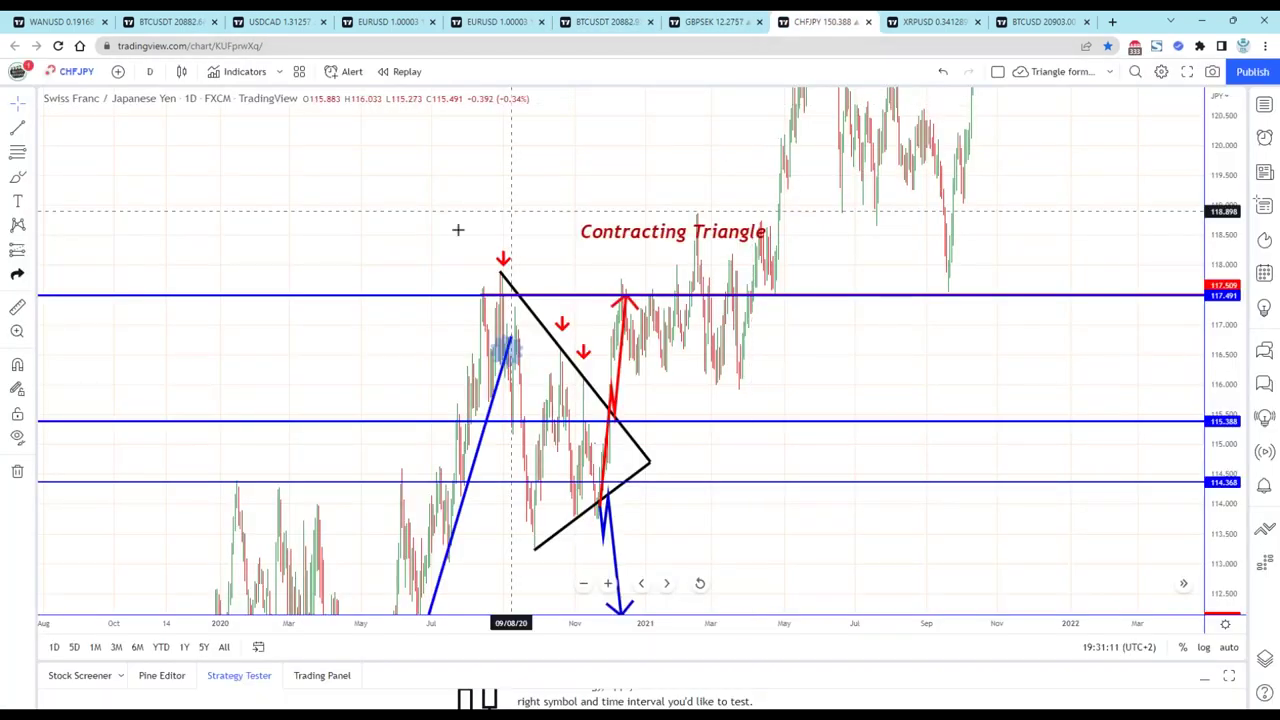
left_click_drag(705, 440, 757, 338)
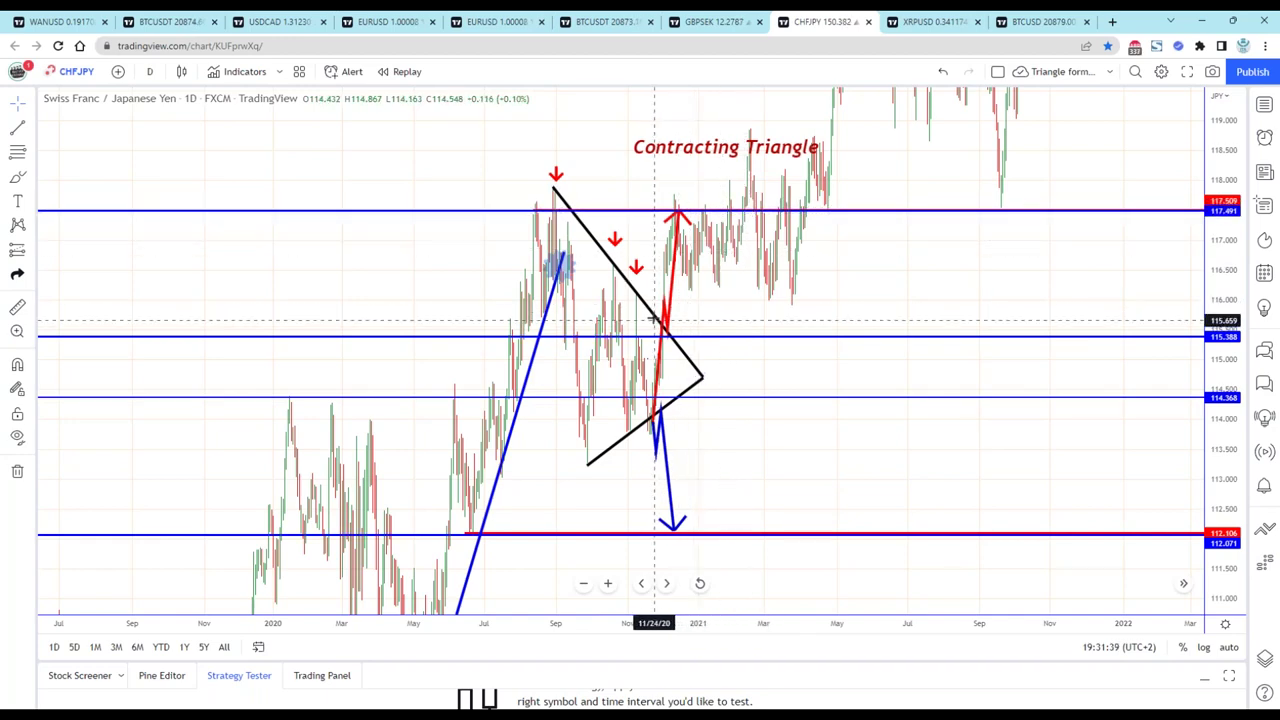
scroll(648, 309, "up", 2)
scroll(620, 310, "up", 1)
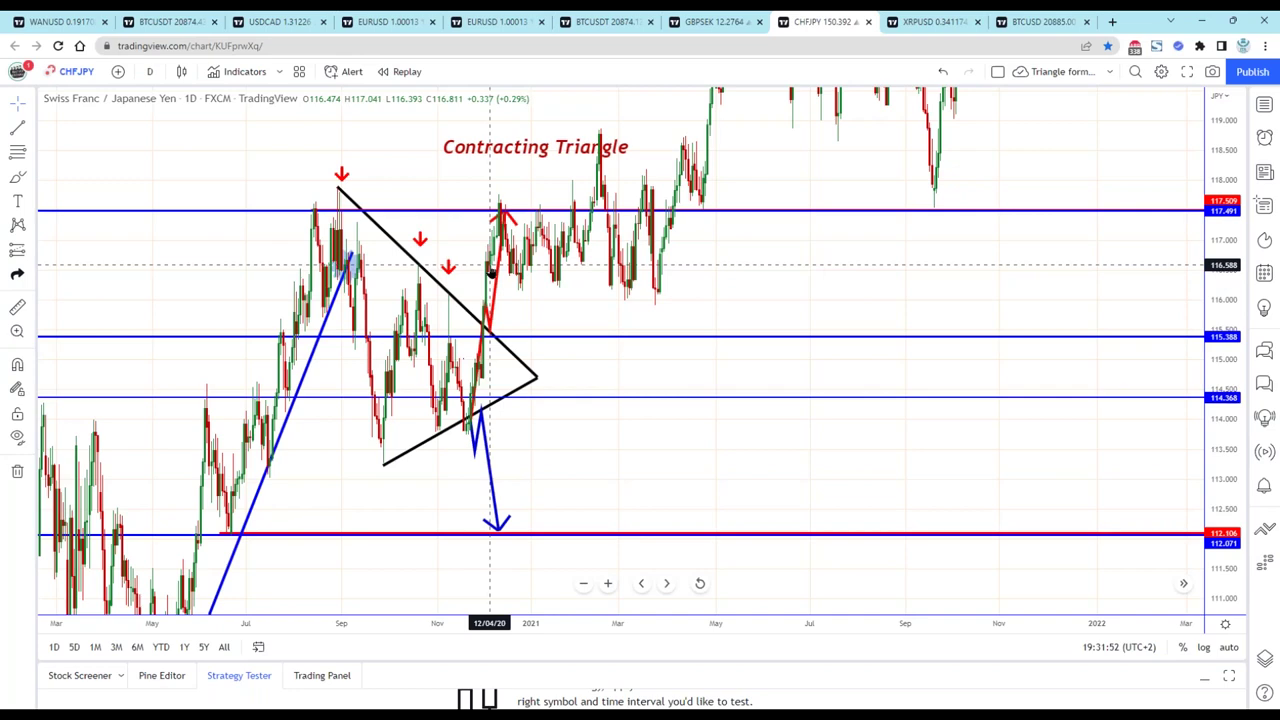
left_click_drag(490, 265, 490, 260)
left_click_drag(845, 330, 836, 474)
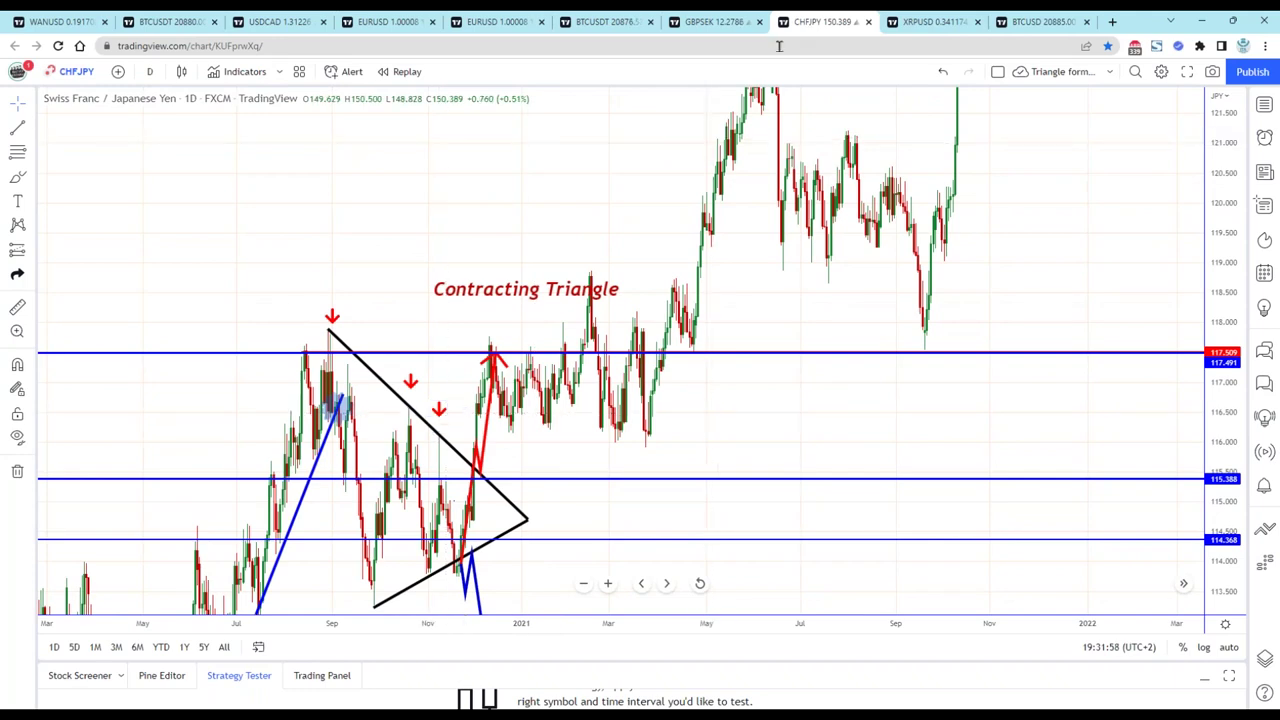
- Open the XRPUSD weekly chart, zoom in, and nudge the flat support line slightly higher
left_click(907, 23)
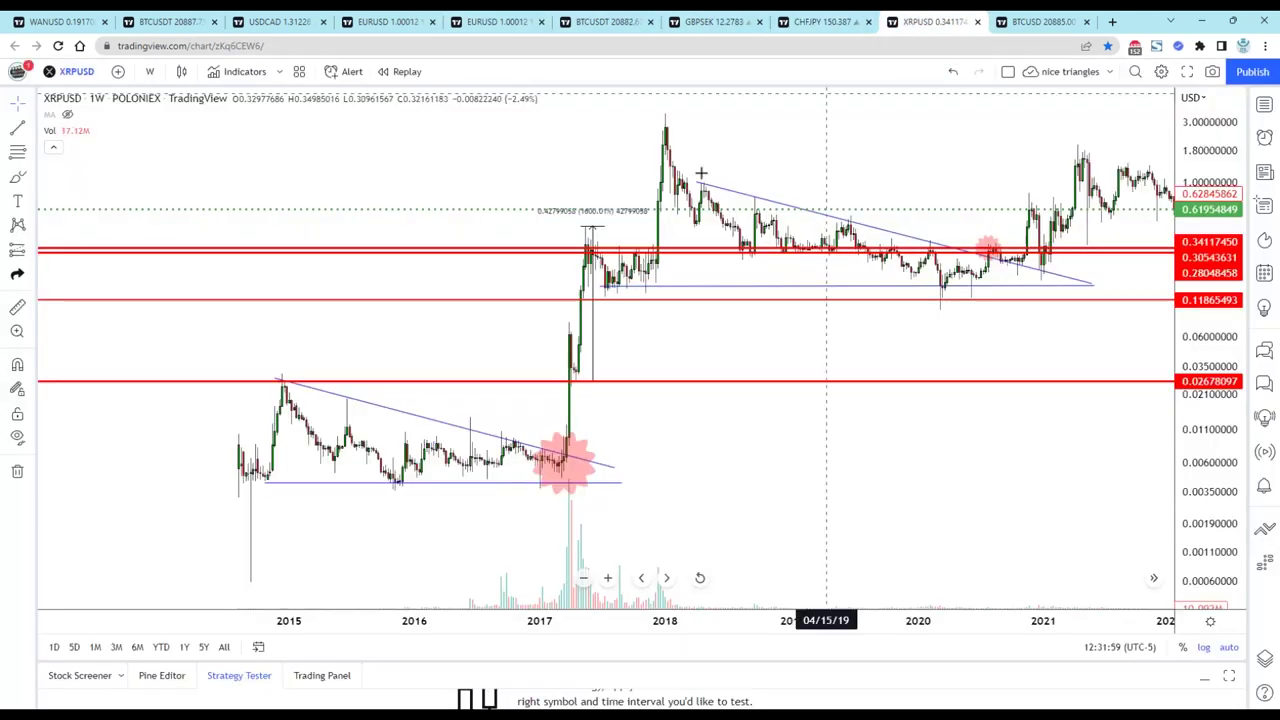
scroll(943, 337, "up", 3)
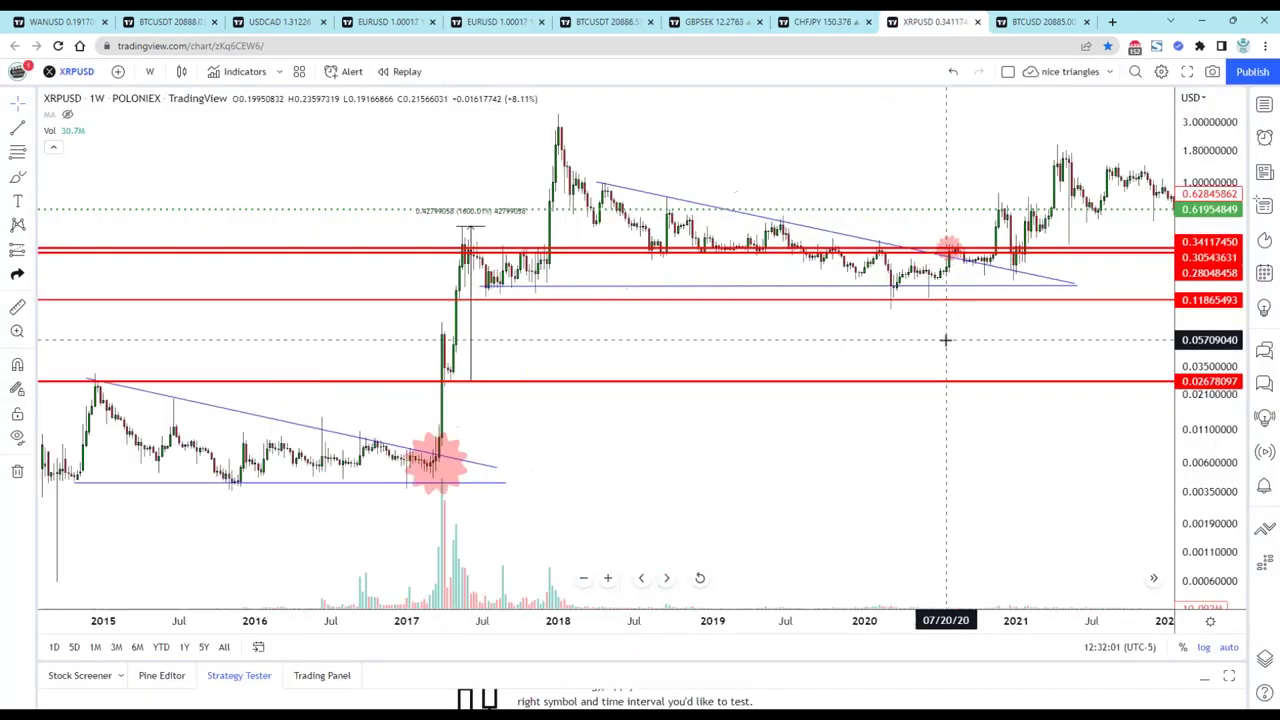
scroll(914, 340, "up", 3)
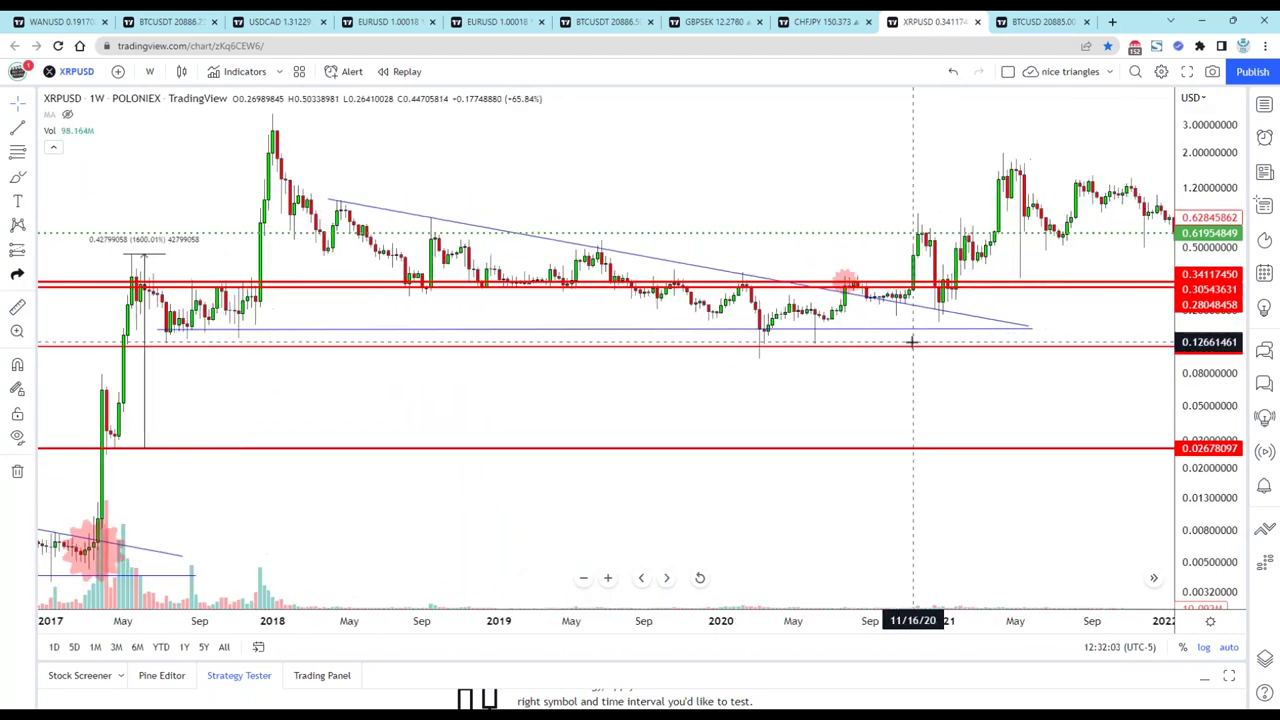
scroll(905, 342, "up", 3)
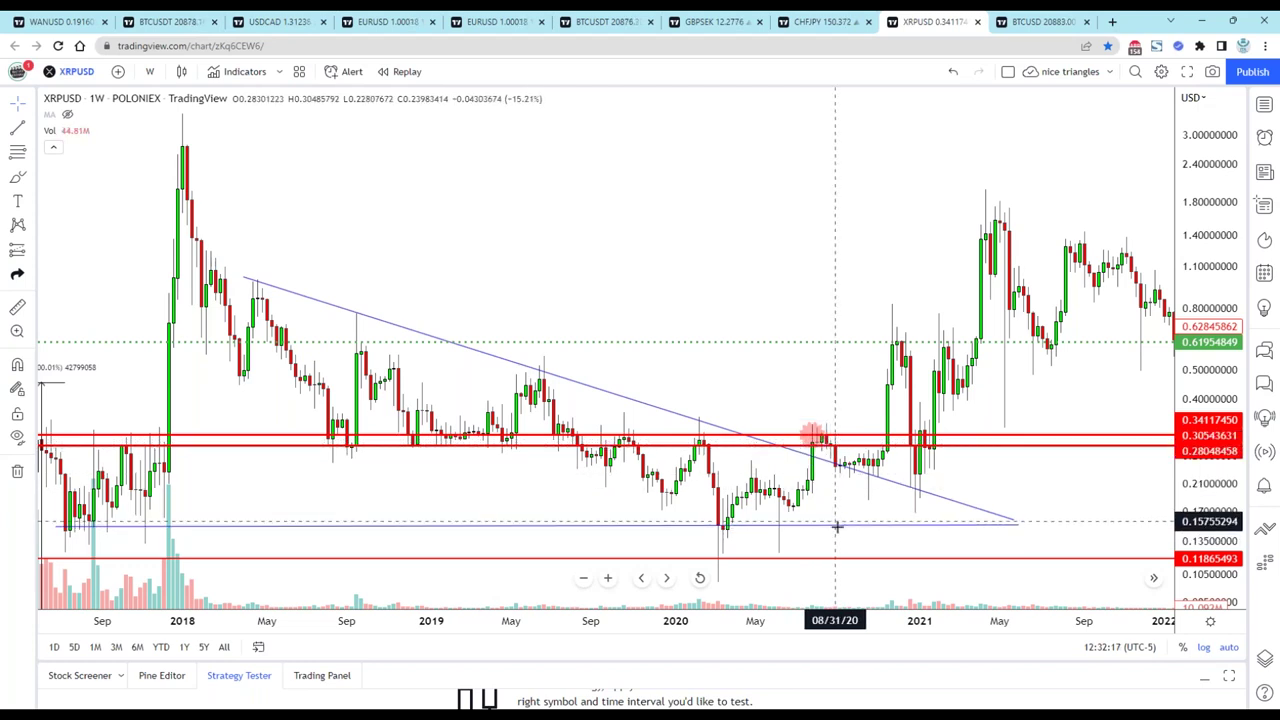
left_click_drag(830, 533, 868, 515)
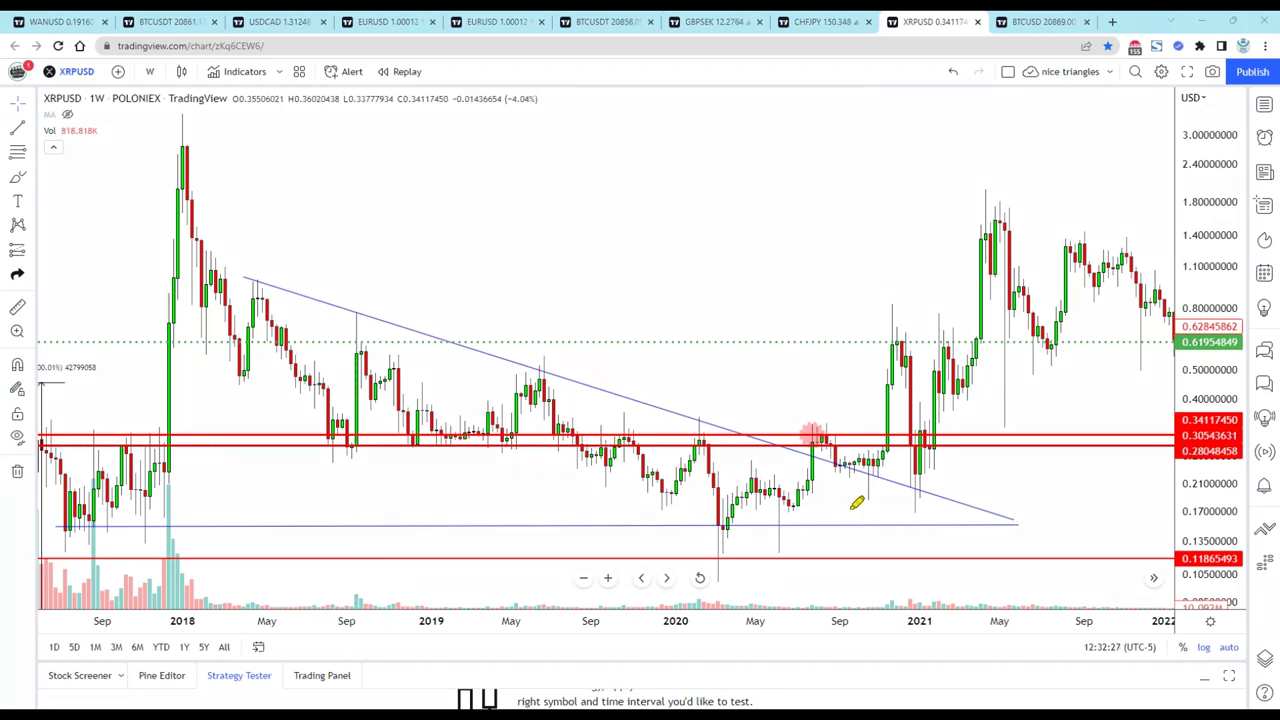
- Circle the mid-2020 low and draw yellow dashes near the triangle's base
left_click_drag(840, 508, 886, 508)
mouse_move(772, 506)
left_mouse_down()
mouse_move(802, 545)
mouse_move(758, 524)
left_mouse_up()
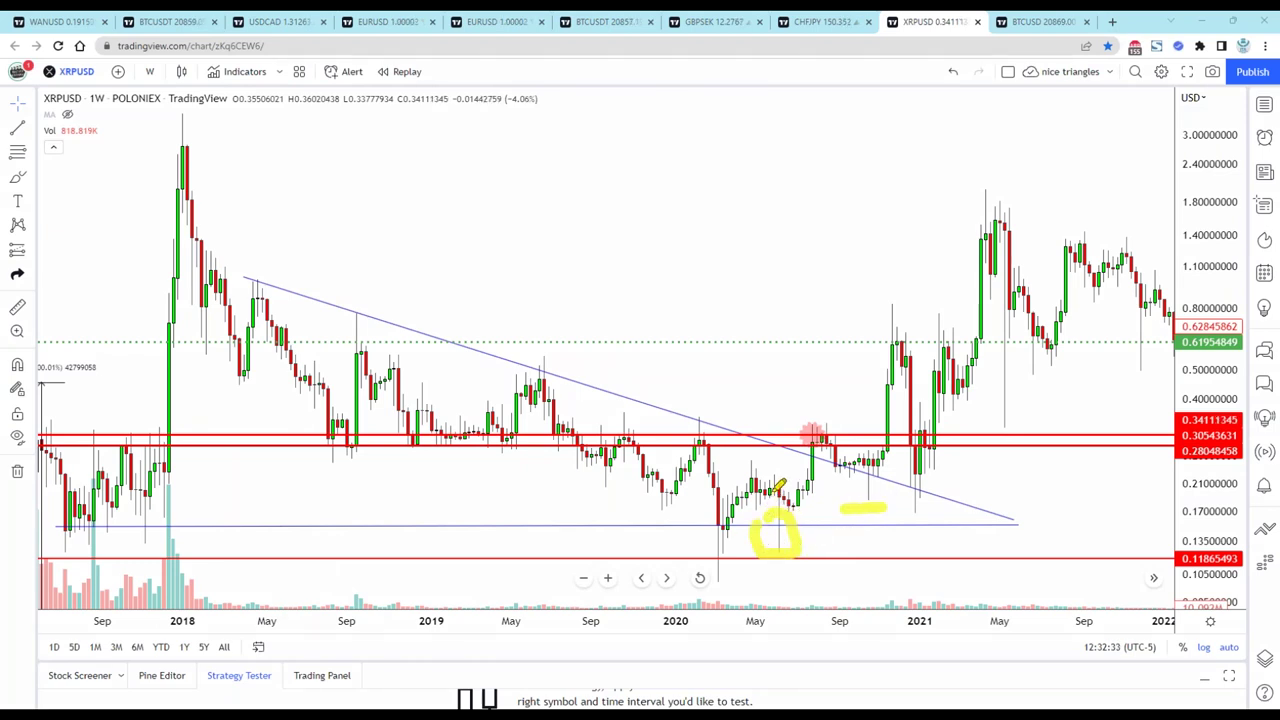
left_click_drag(779, 510, 776, 570)
left_click_drag(884, 503, 842, 506)
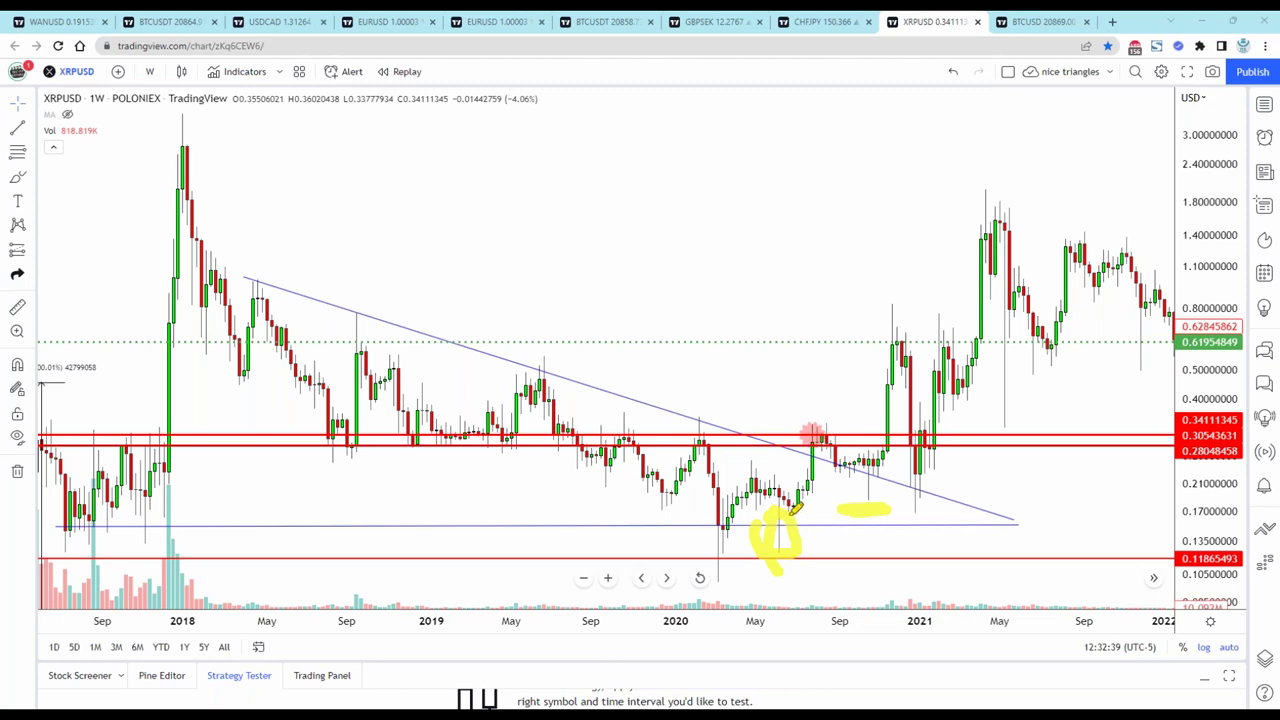
left_click_drag(784, 509, 814, 512)
- Trace the breakout to resistance, the pullback and the following rally in yellow
left_click_drag(810, 486, 814, 437)
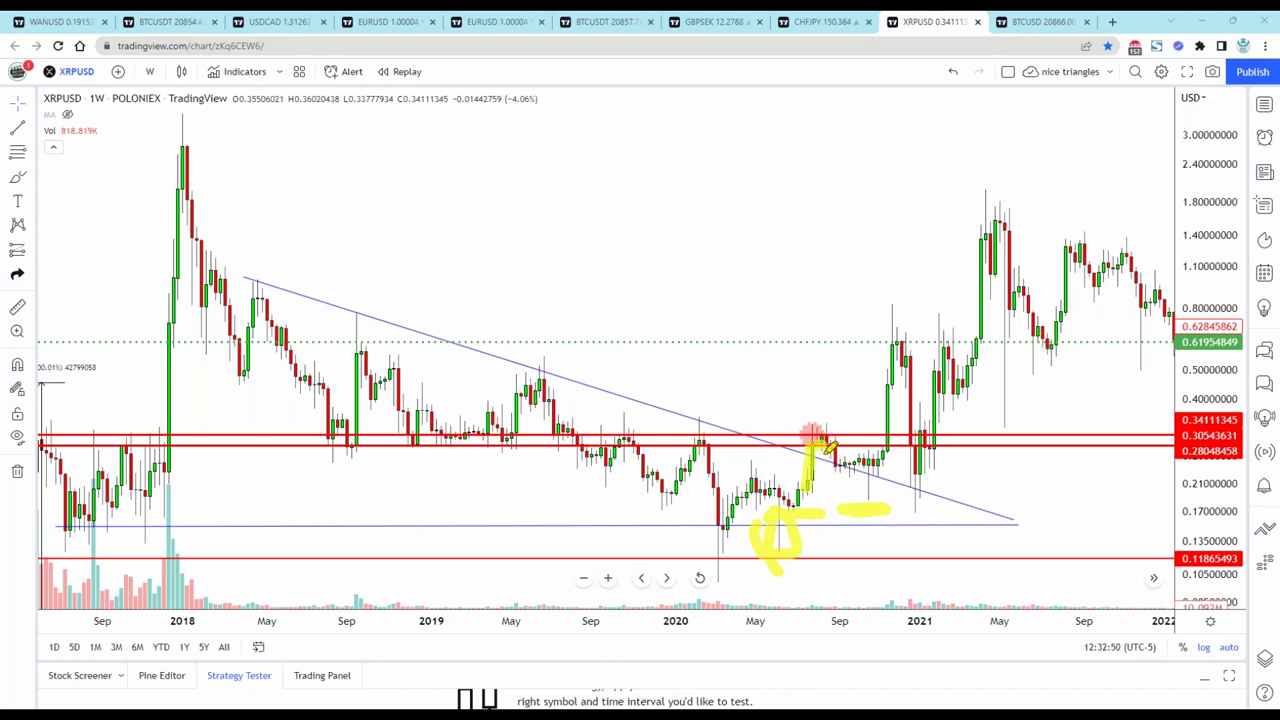
mouse_move(826, 448)
left_mouse_down()
mouse_move(848, 466)
mouse_move(884, 462)
left_mouse_up()
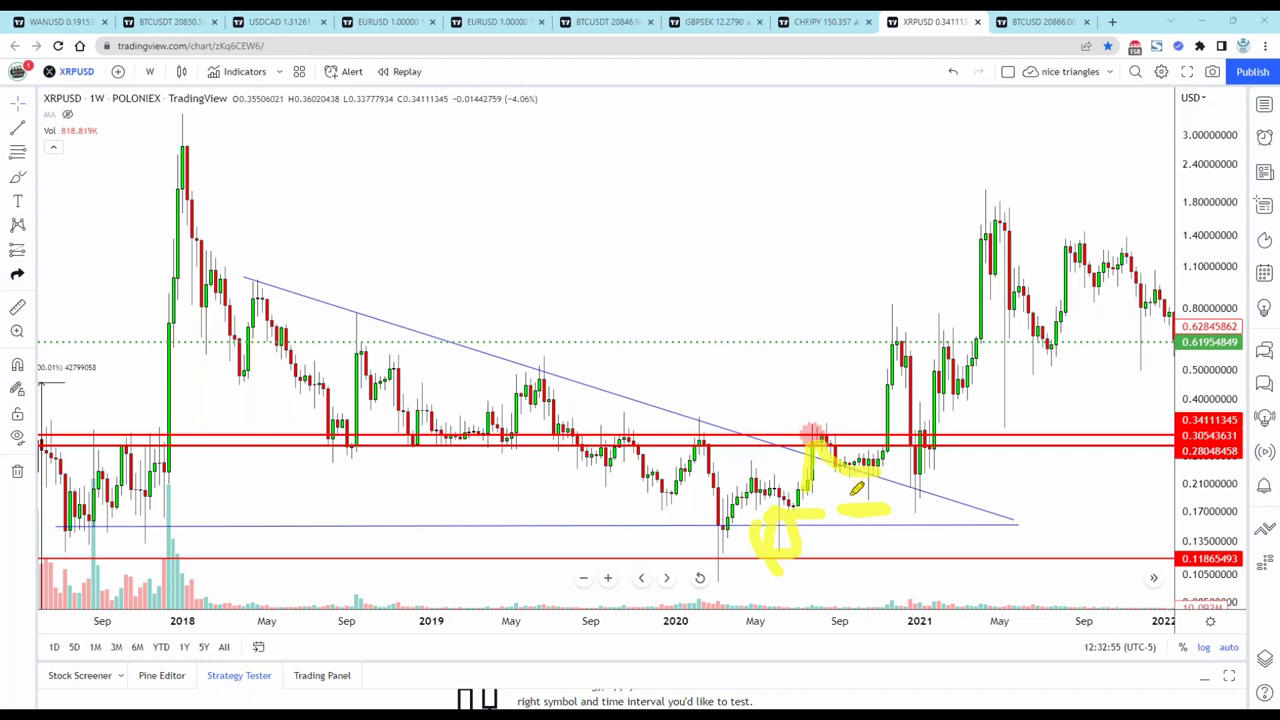
left_click_drag(866, 468, 1125, 255)
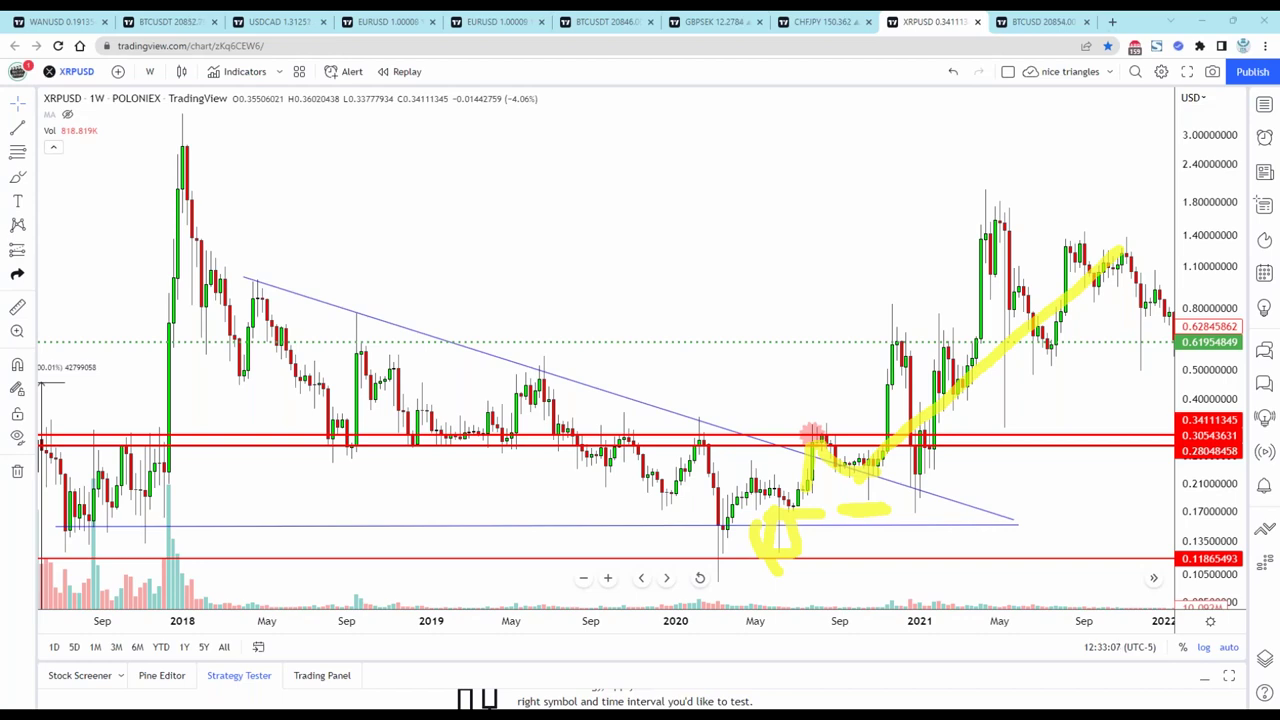
- Switch to the BTCUSD Popular Chart Patterns chart and erase the yellow highlighter marks
left_click(1040, 21)
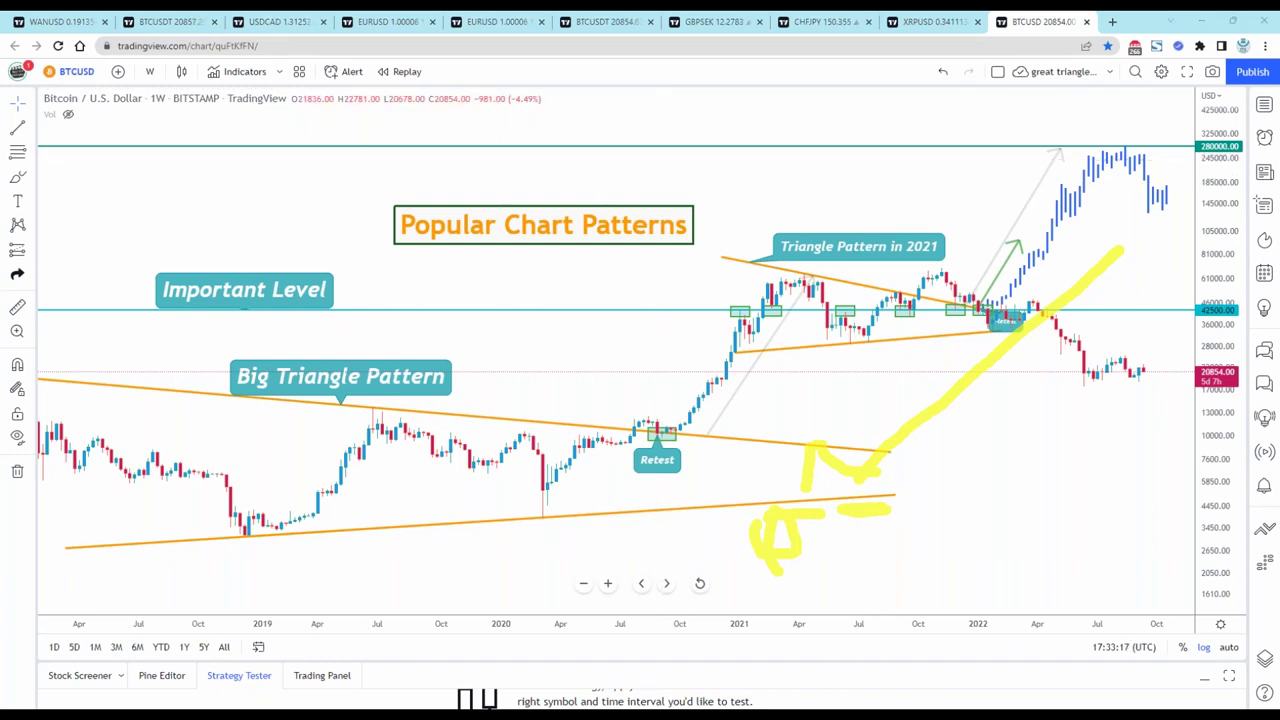
key("Escape")
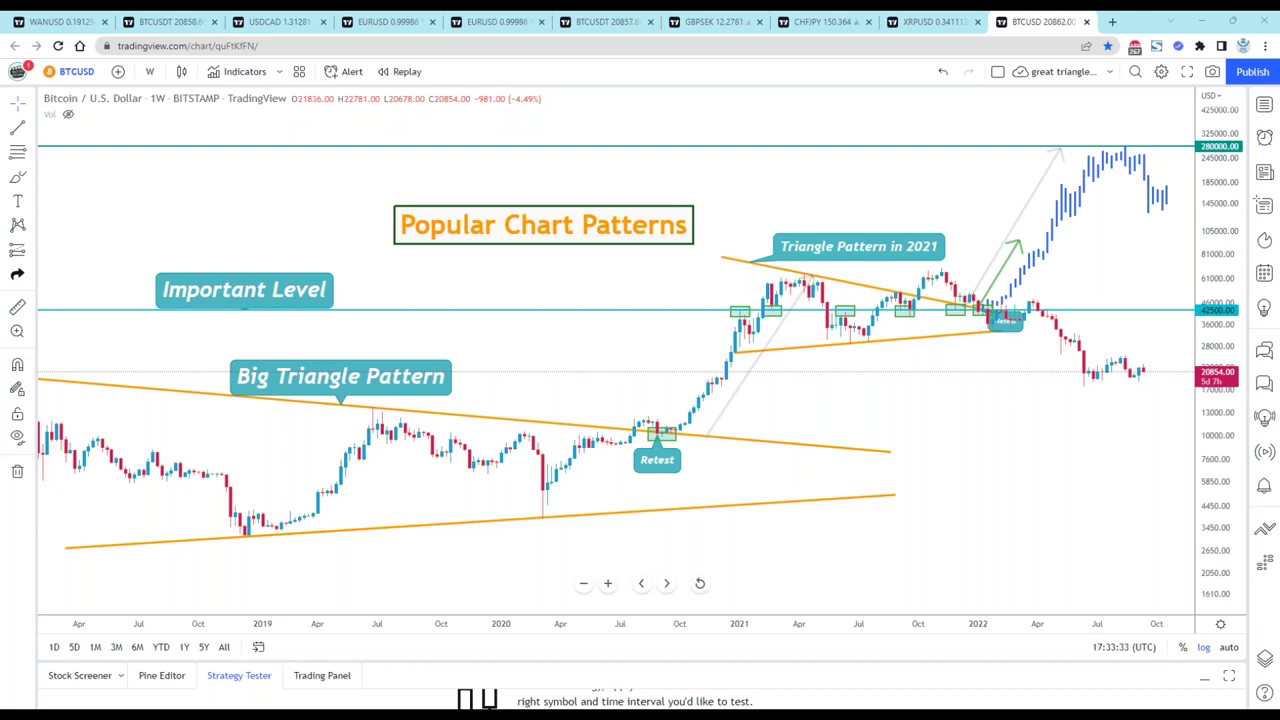
- Bring the Retest and 2021 triangle into view and highlight the rally from the Retest
scroll(584, 508, "up", 3)
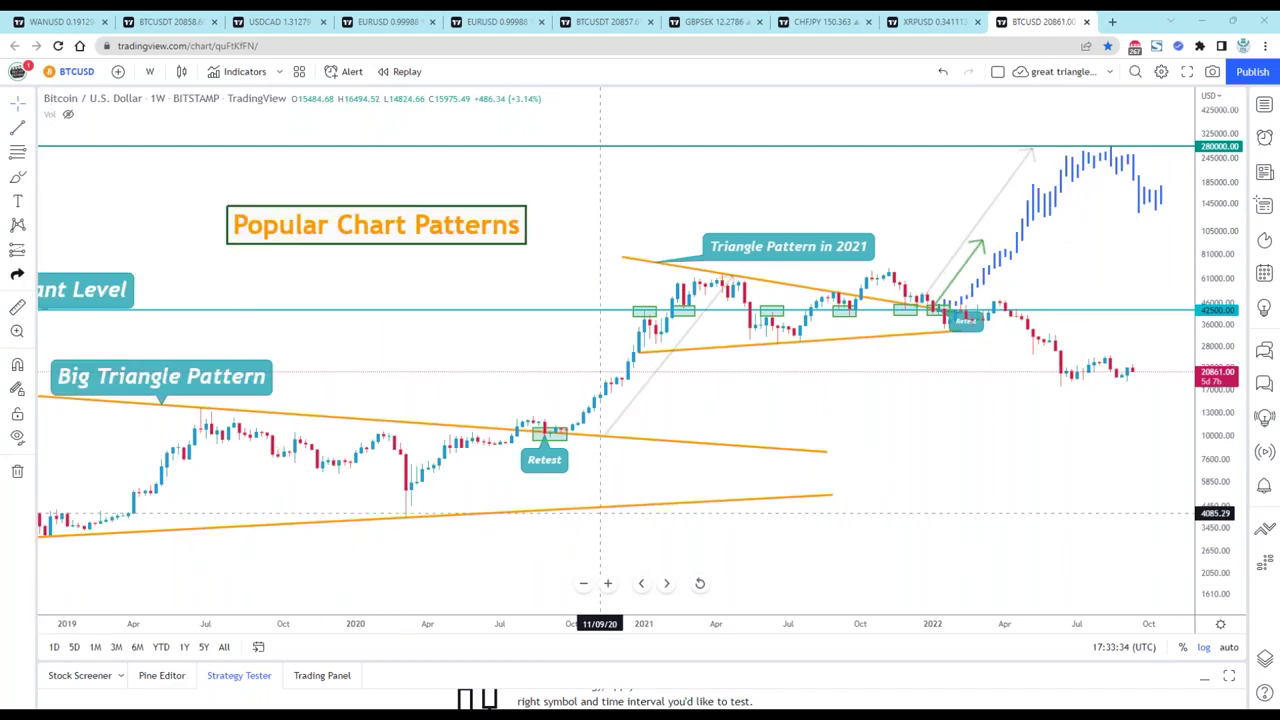
scroll(584, 508, "up", 2)
left_click_drag(489, 466, 654, 483)
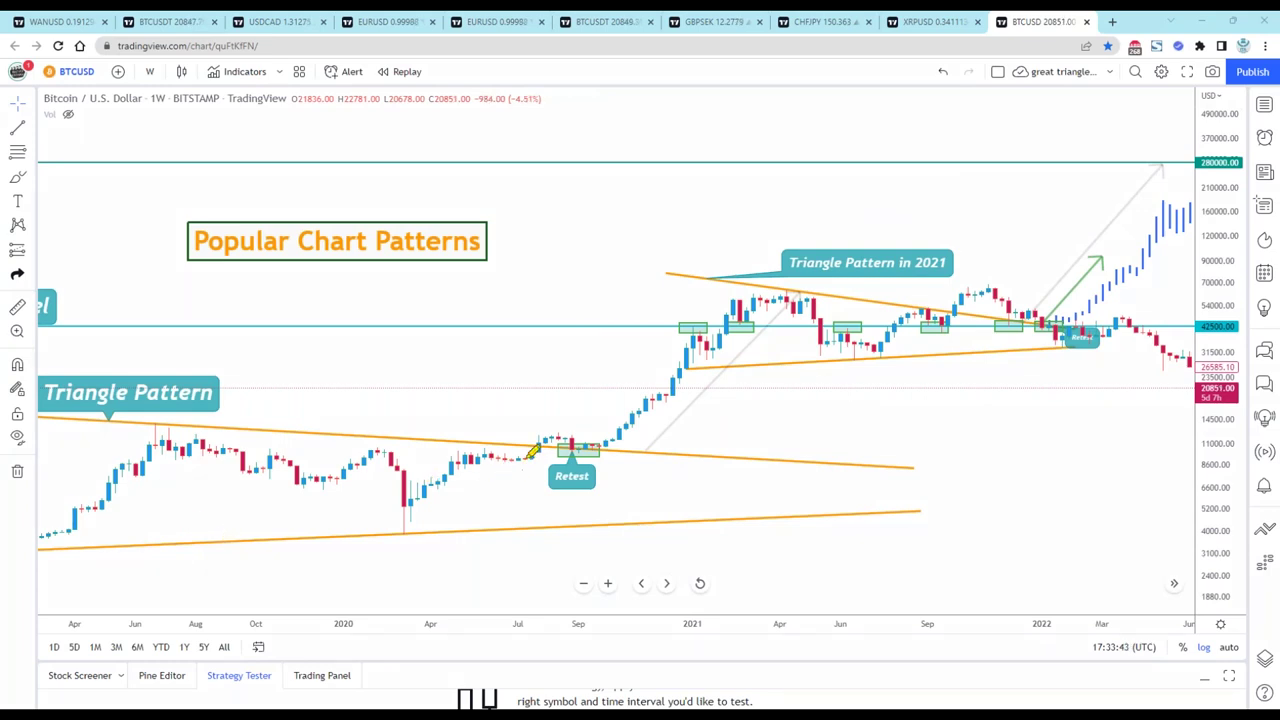
left_click_drag(533, 456, 540, 446)
left_click_drag(558, 440, 645, 402)
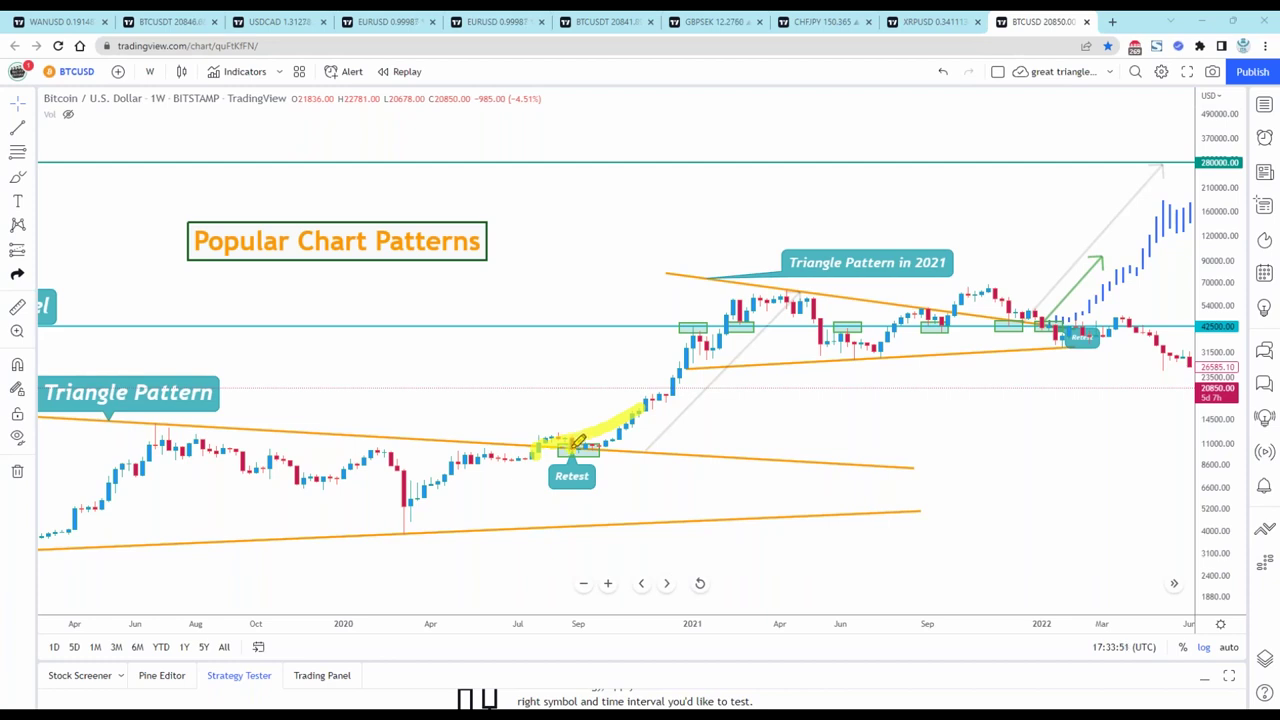
left_click_drag(608, 428, 738, 296)
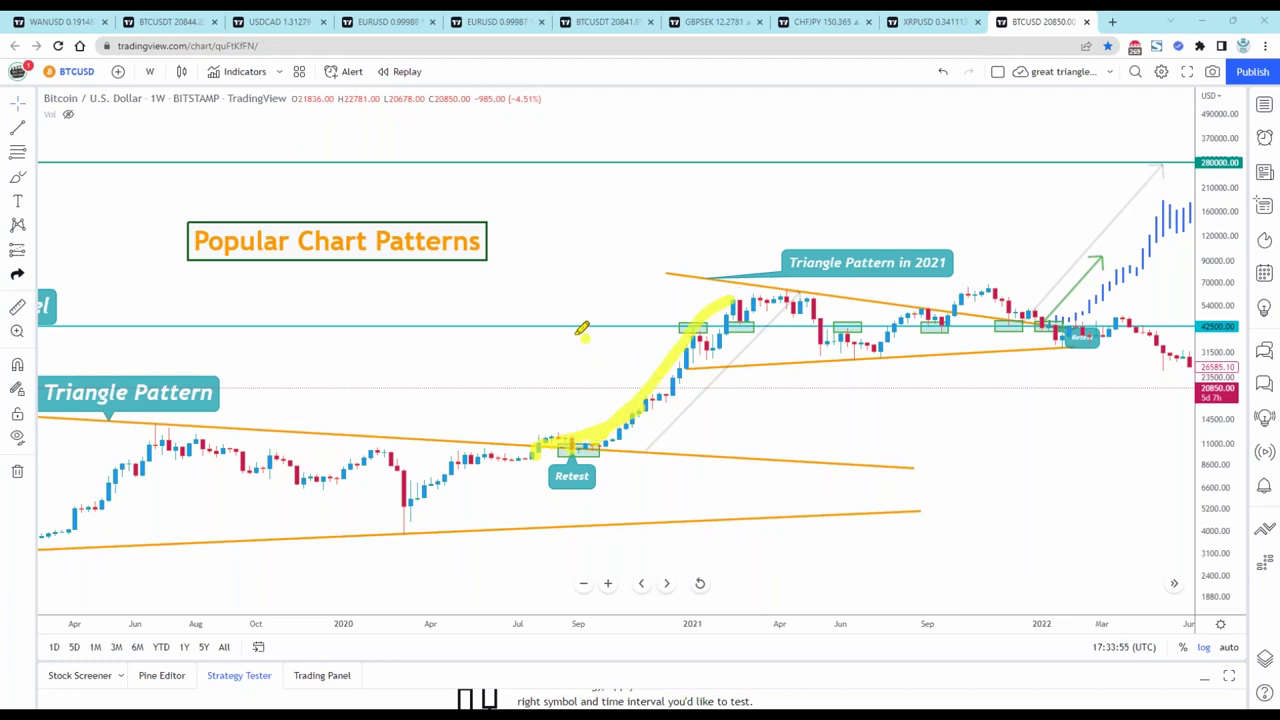
- Highlight the 42500 breakout level and the 2021 triangle's upper line in yellow
left_click_drag(566, 335, 726, 330)
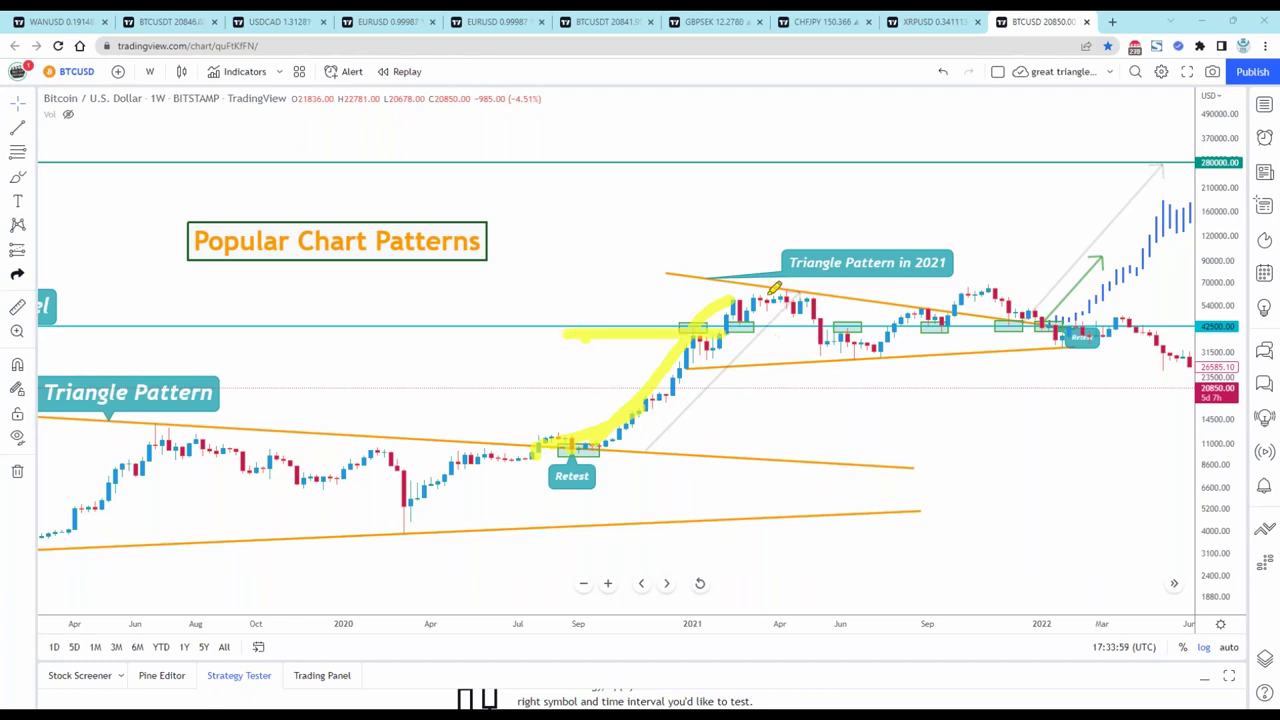
mouse_move(766, 279)
left_mouse_down()
mouse_move(1028, 320)
mouse_move(940, 350)
left_mouse_up()
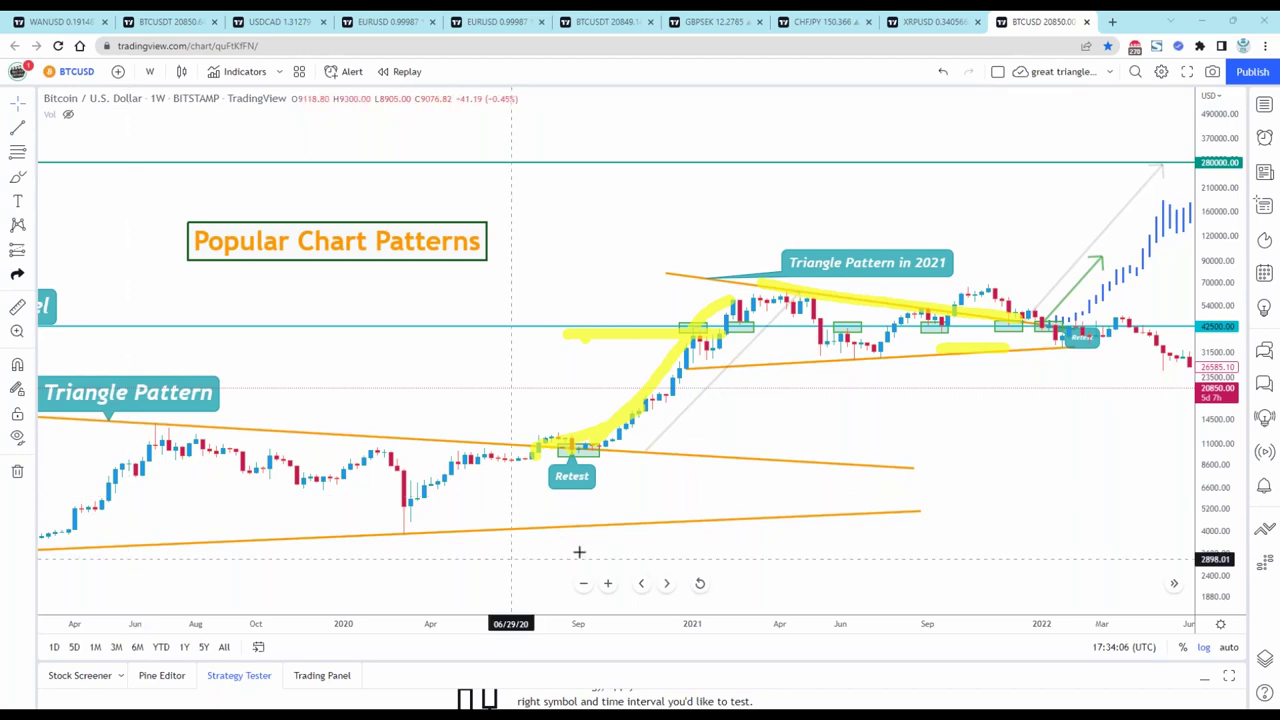
scroll(845, 510, "up", 3)
scroll(860, 500, "up", 3)
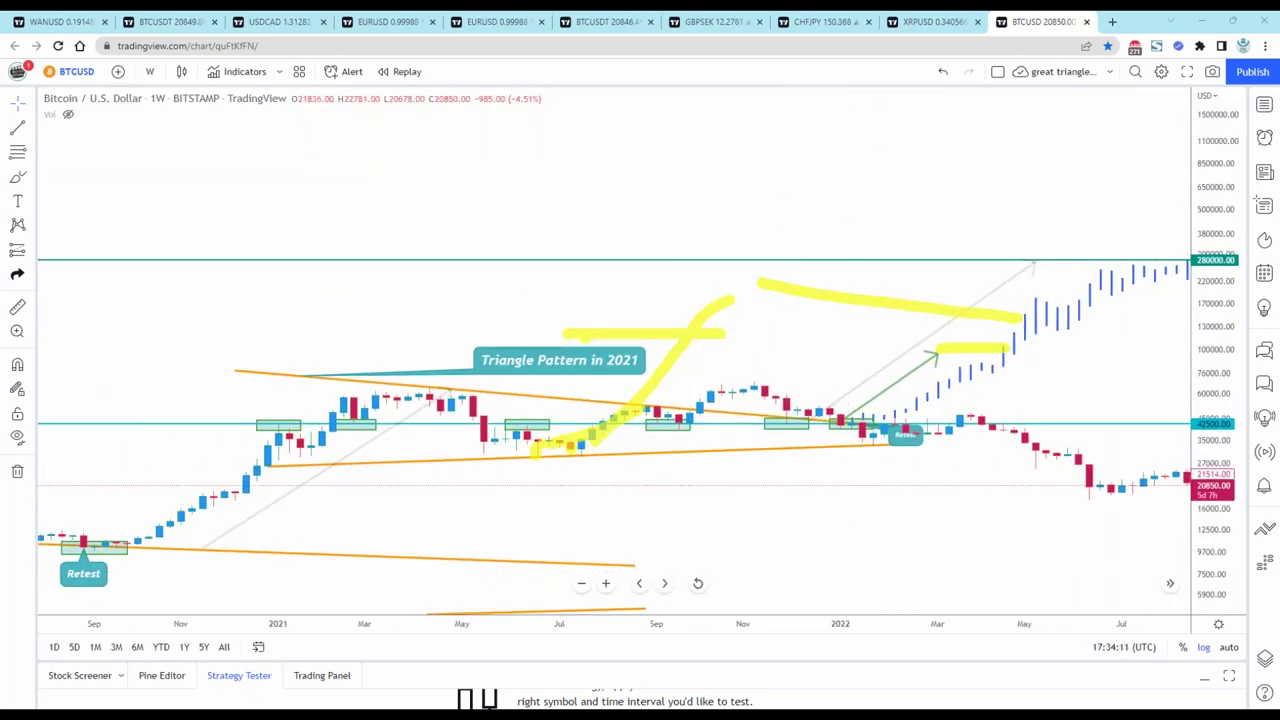
- Clear the yellow highlighter marks and zoom into the late 2021–2022 breakout area
key("Escape")
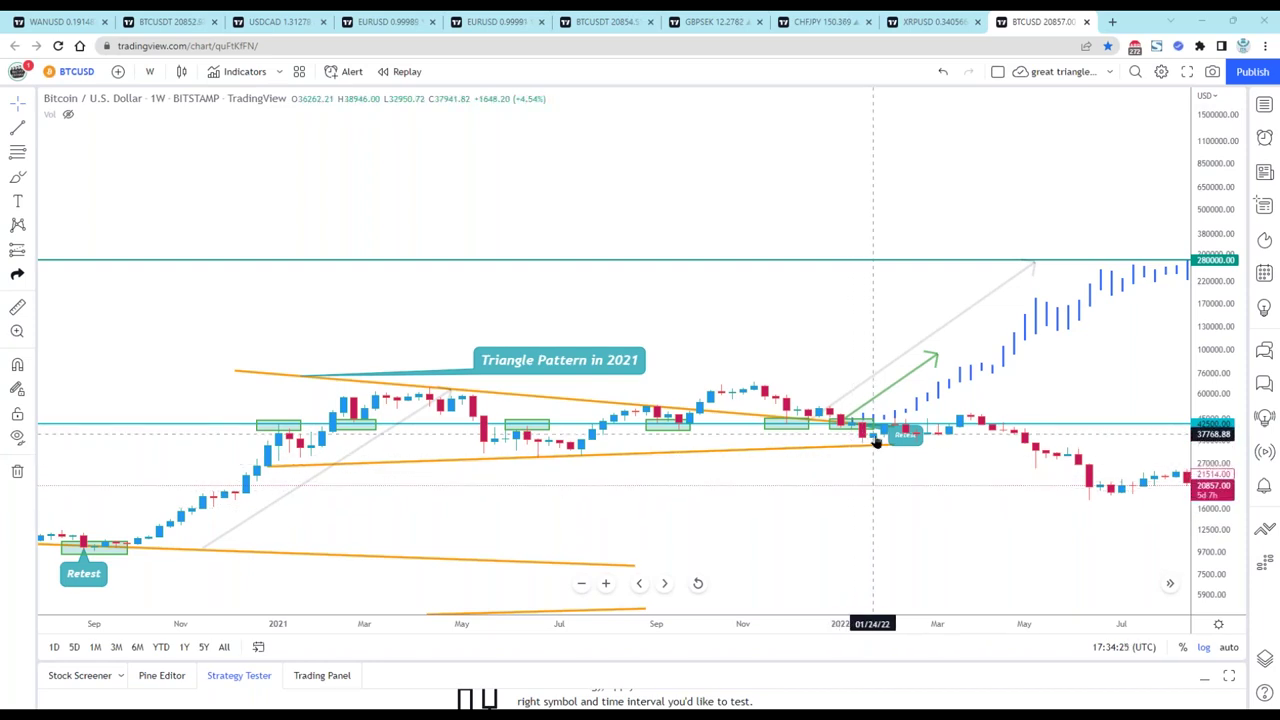
scroll(894, 432, "up", 3)
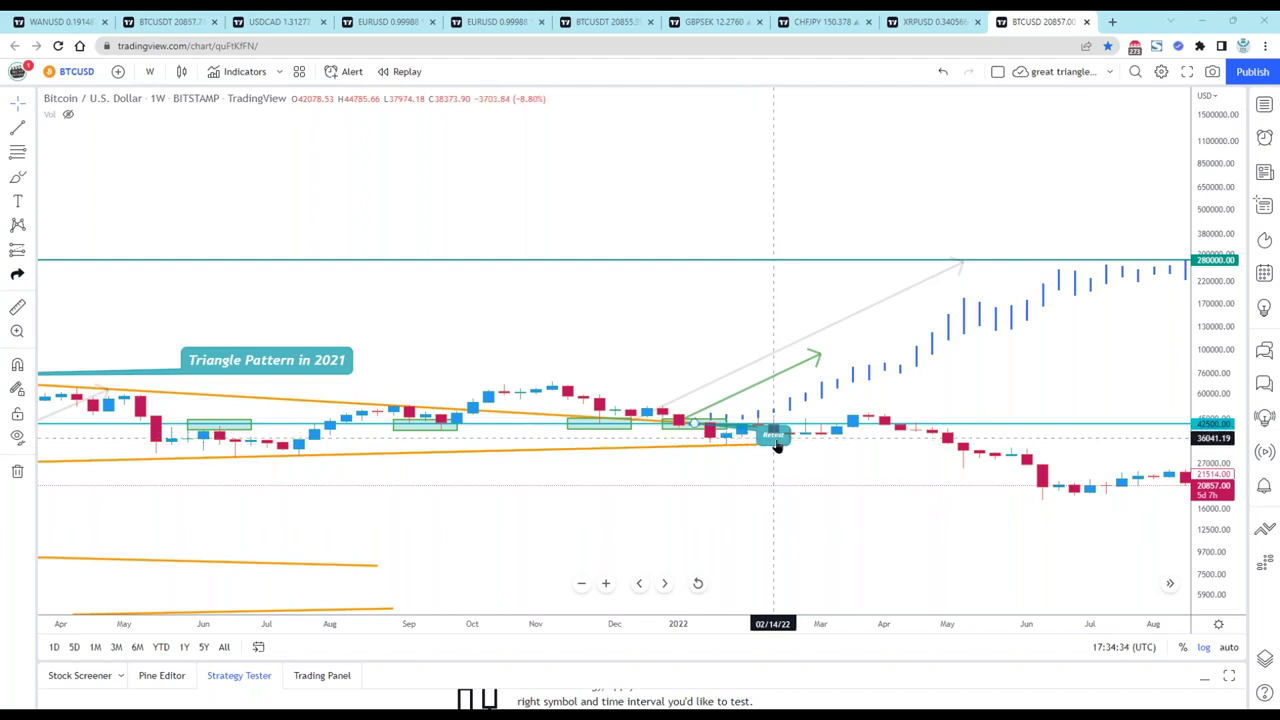
scroll(776, 452, "up", 3)
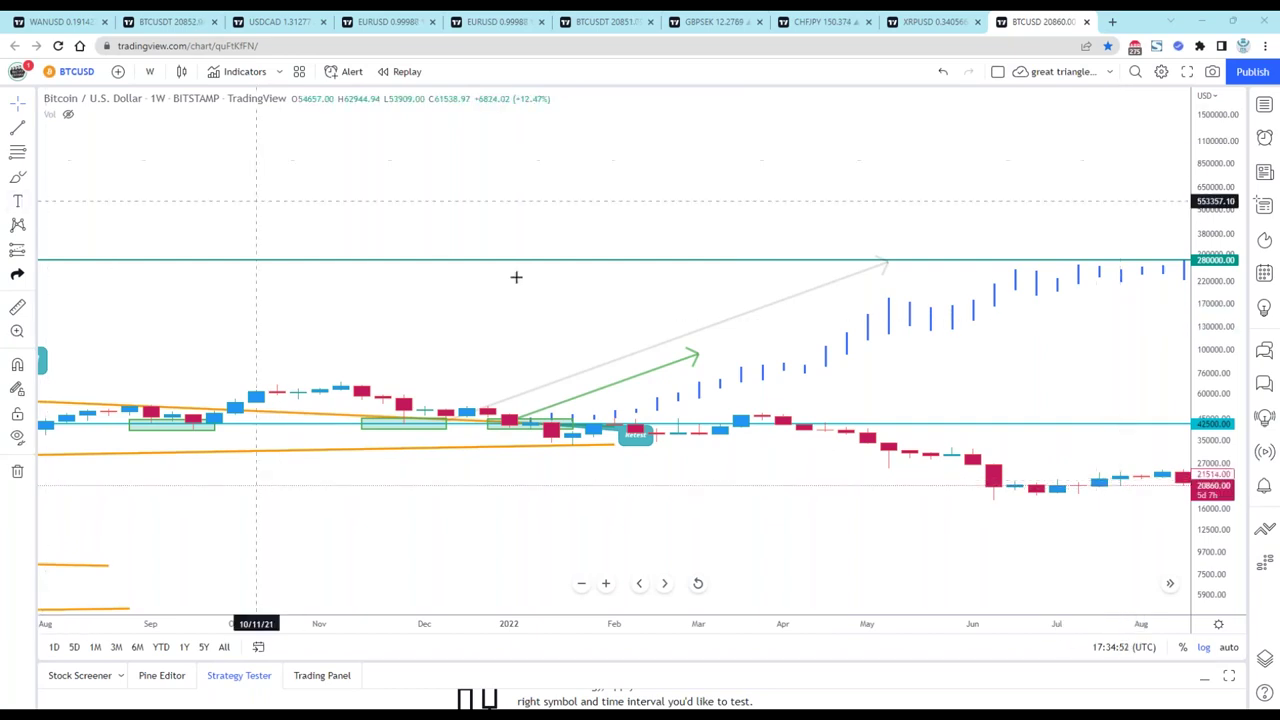
- Unhide the volume bars on the Bitcoin weekly chart, then switch to the BTCUSDT daily chart
mouse_move(68, 115)
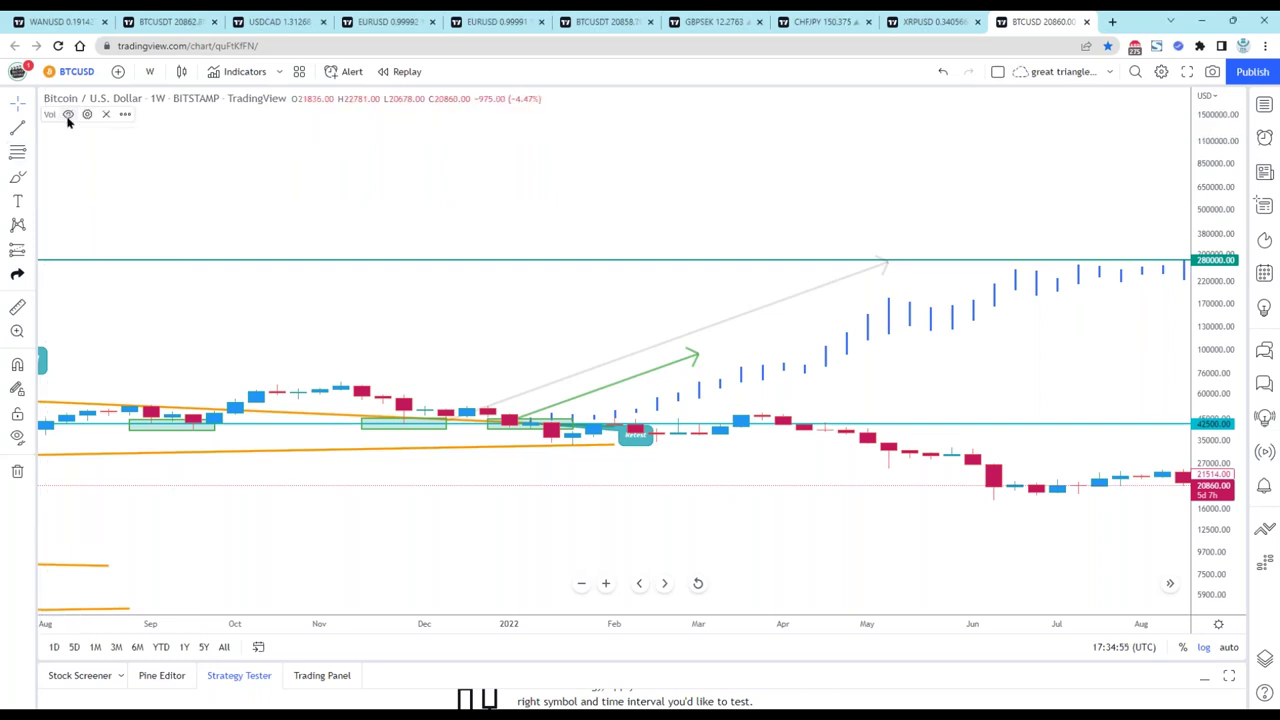
left_click(68, 114)
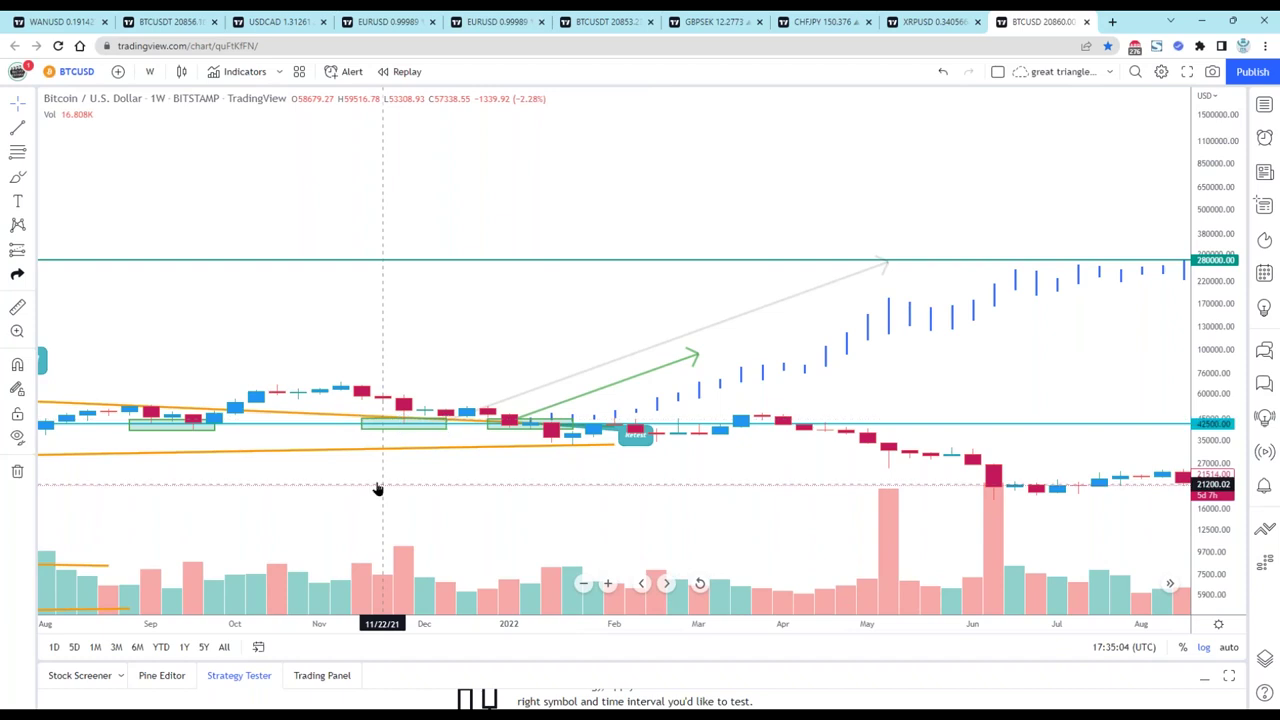
left_click(60, 21)
left_click(163, 21)
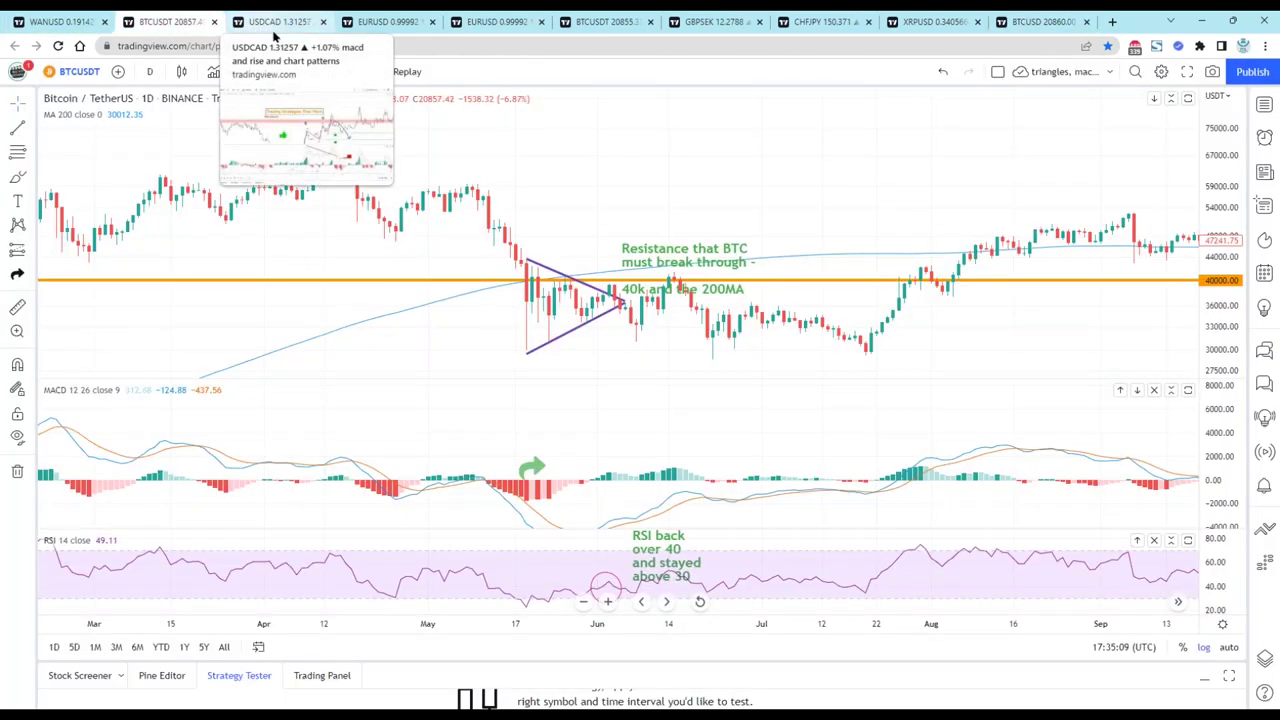
- Zoom and pan the BTCUSDT daily chart to show April through September
scroll(513, 328, "up", 3)
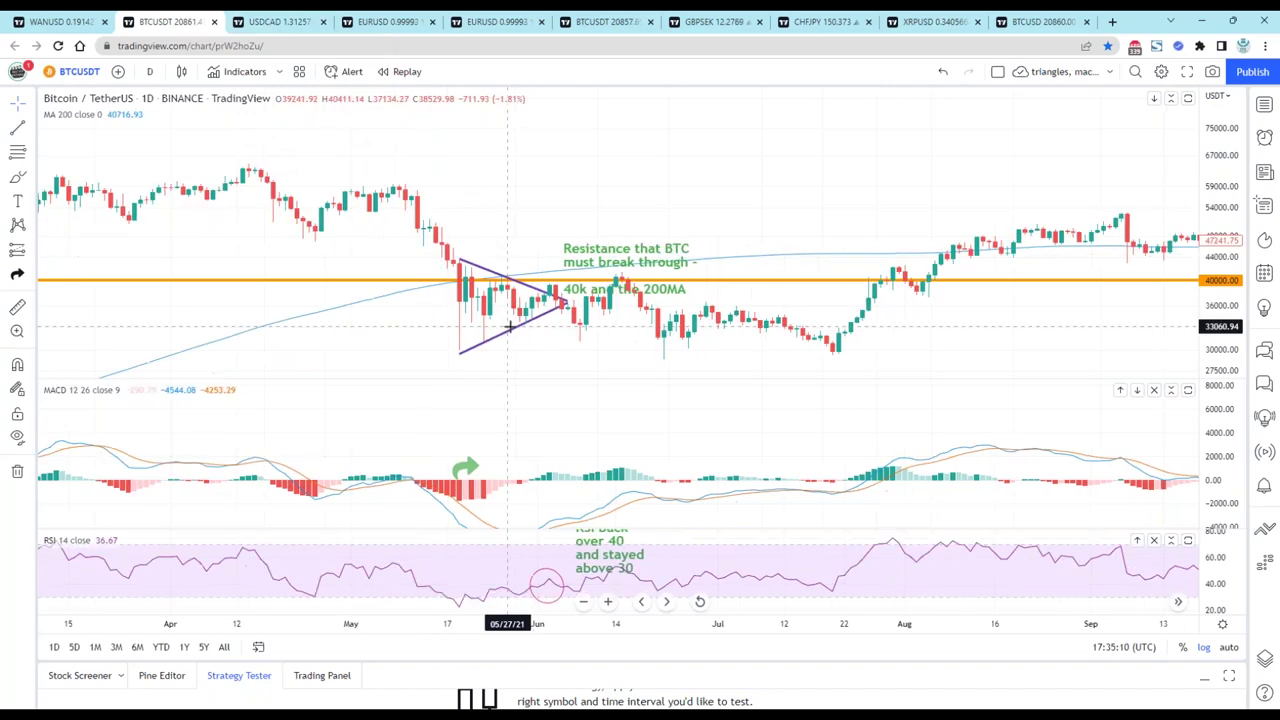
left_click_drag(529, 366, 629, 414)
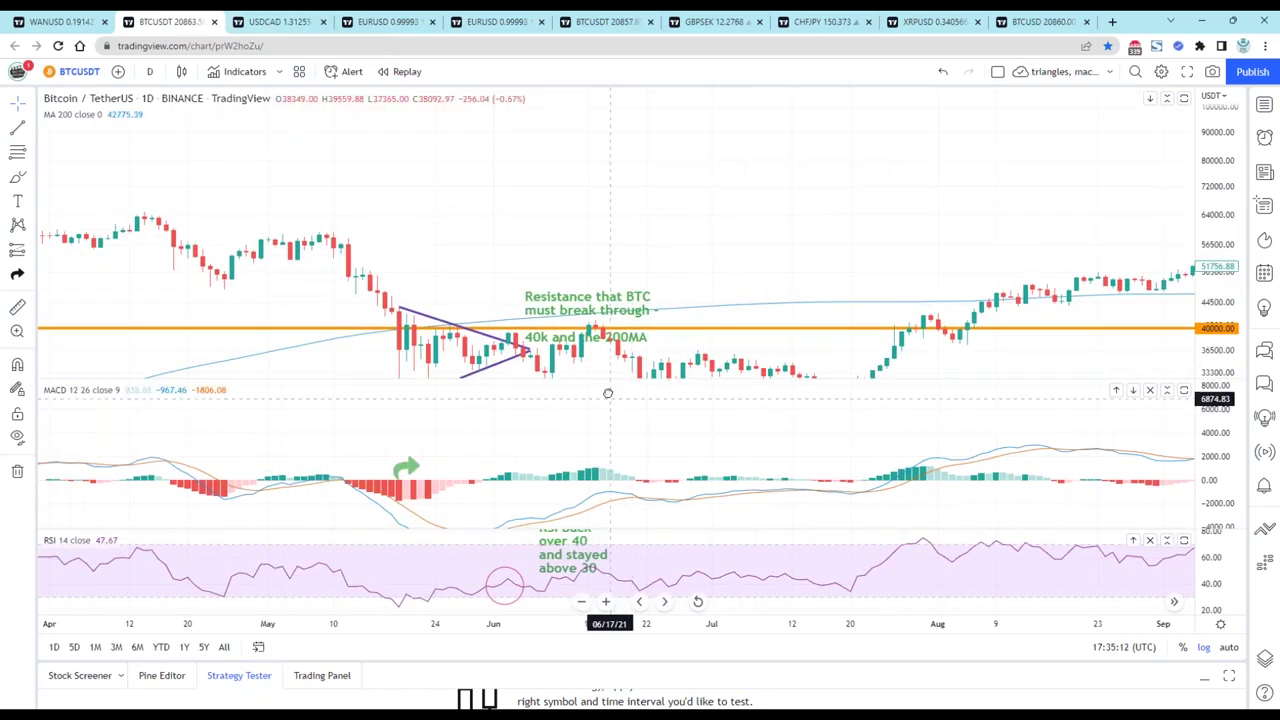
left_click_drag(637, 237, 651, 177)
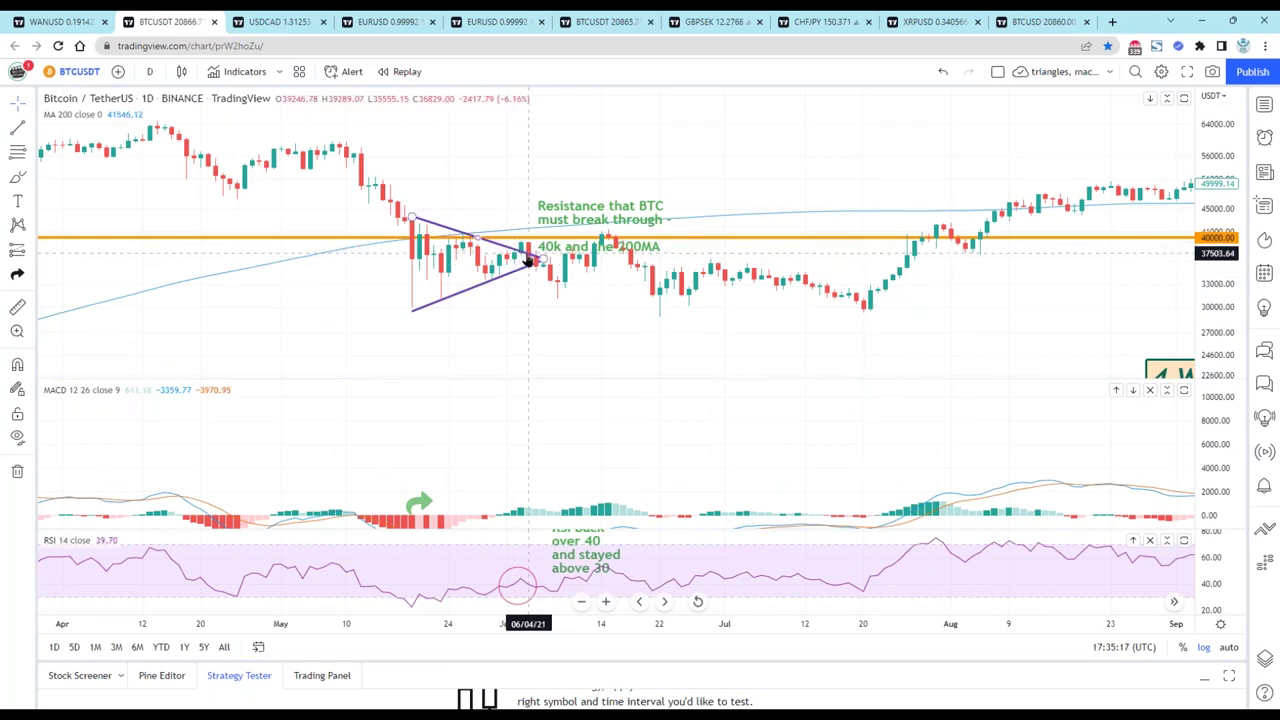
- Cycle through the USDCAD, EURUSD, BTCUSDT, GBPSEK and CHFJPY charts, ending on XRPUSD weekly
left_click(275, 21)
left_click(384, 30)
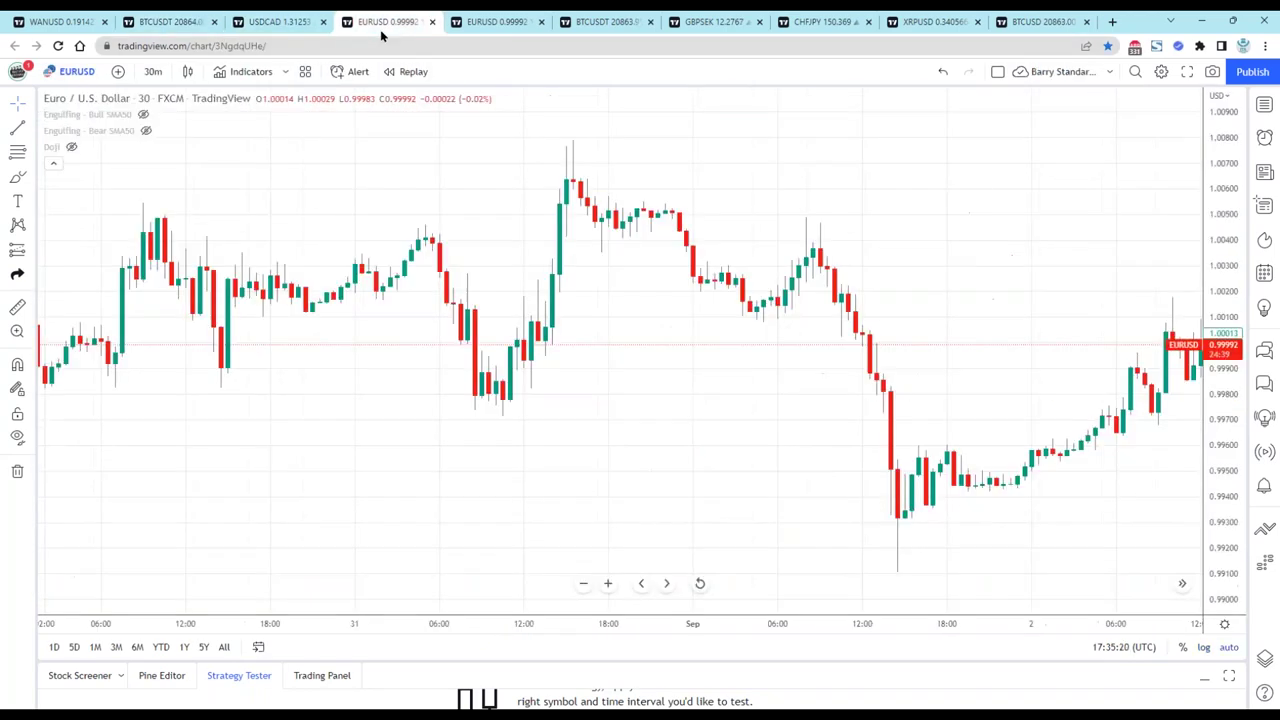
left_click(488, 29)
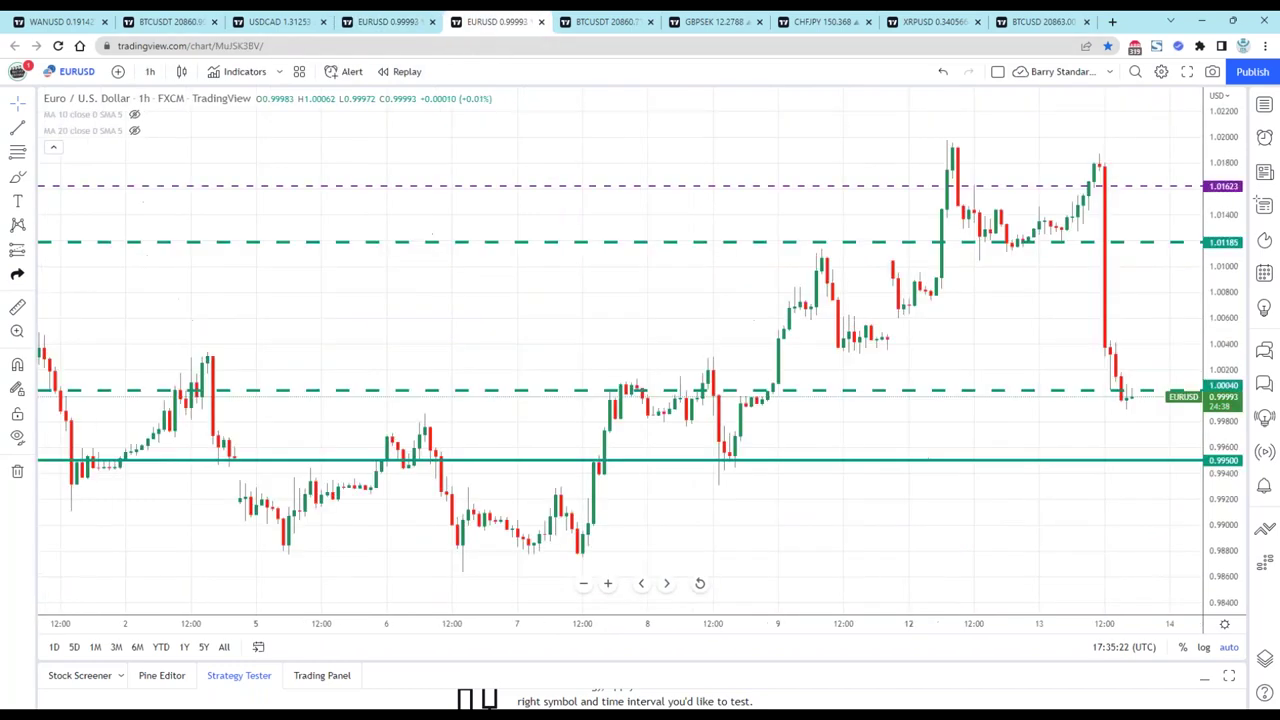
left_click(588, 29)
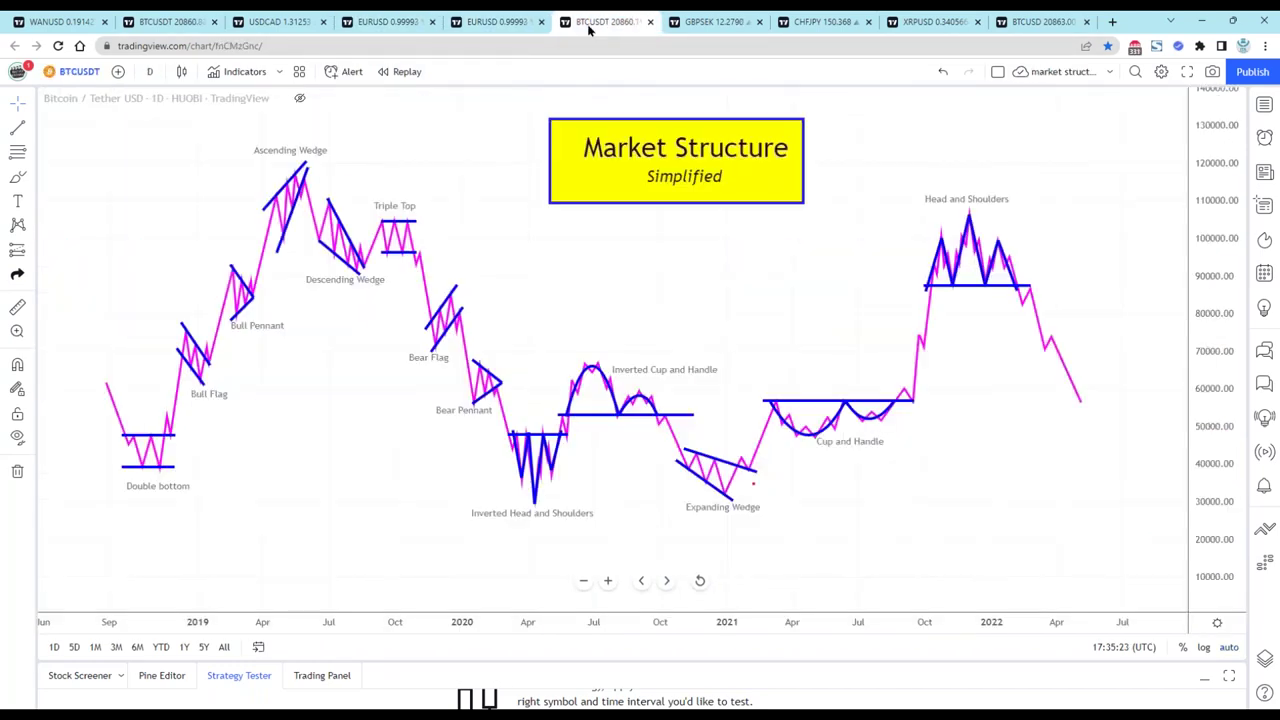
left_click(710, 22)
left_click(820, 22)
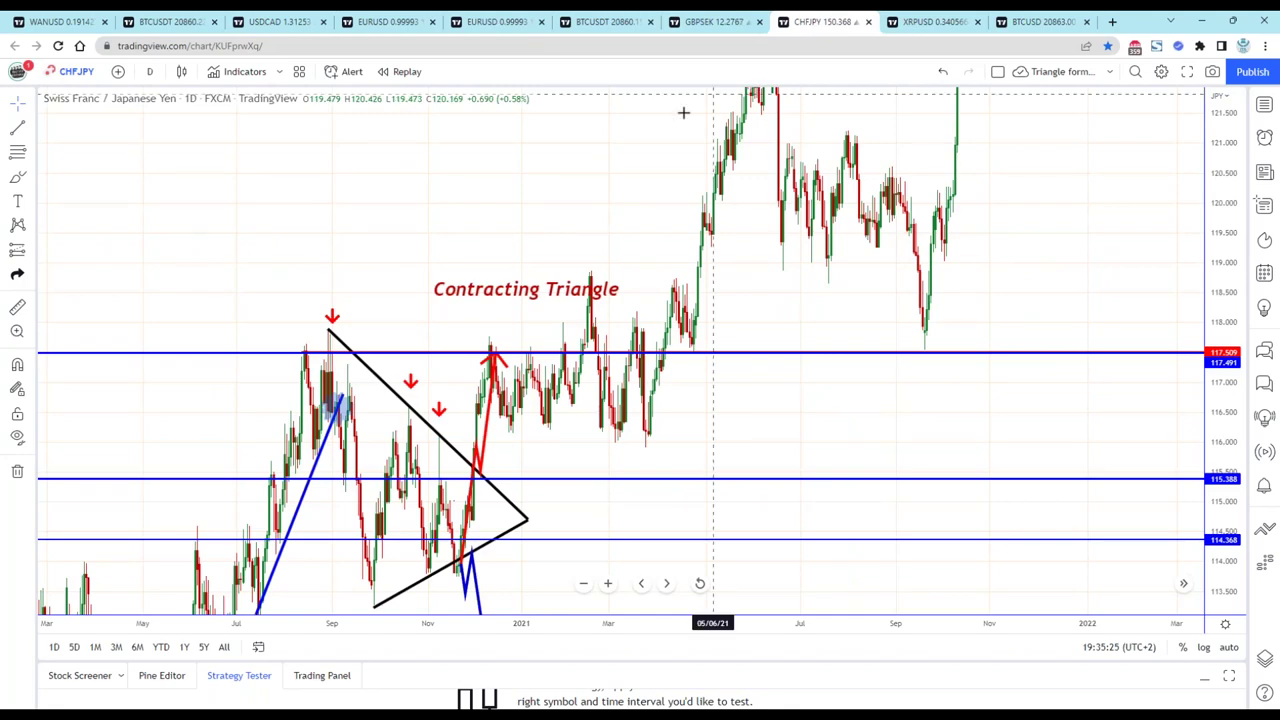
left_click(930, 22)
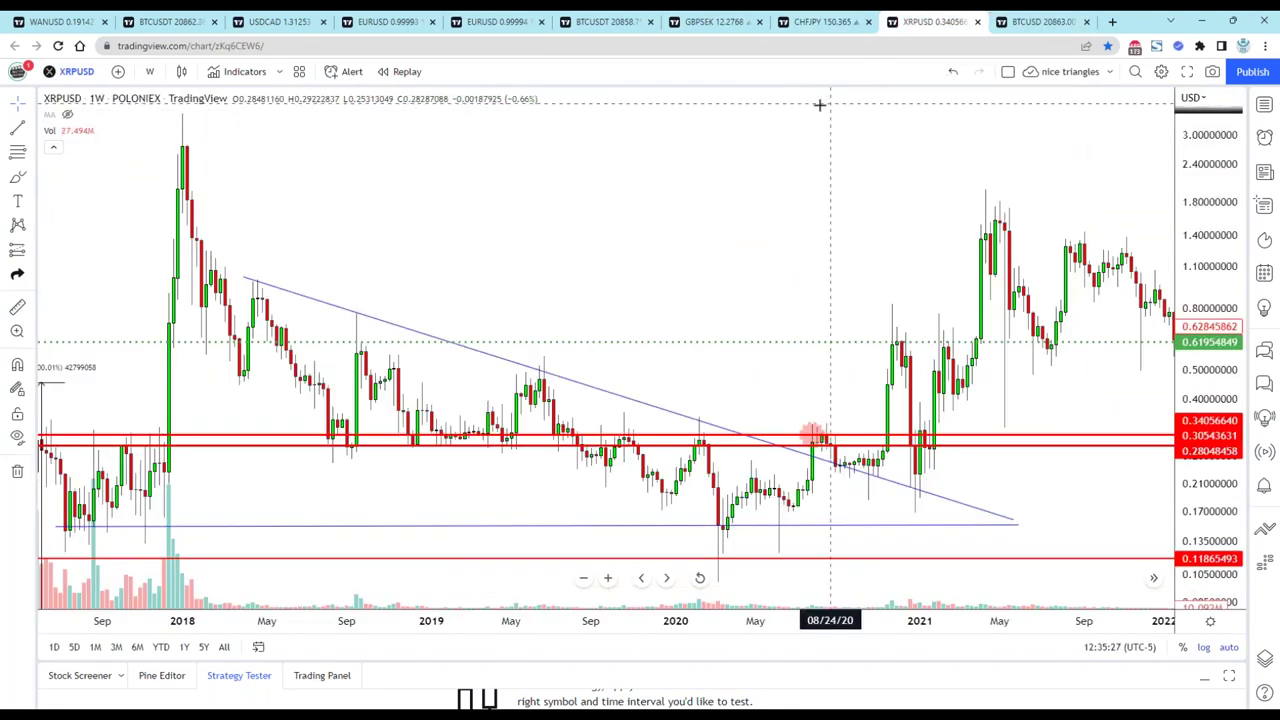
- Scroll the XRPUSD chart back in time and centre the 2016–2017 triangle breakout
scroll(763, 166, "left", 5)
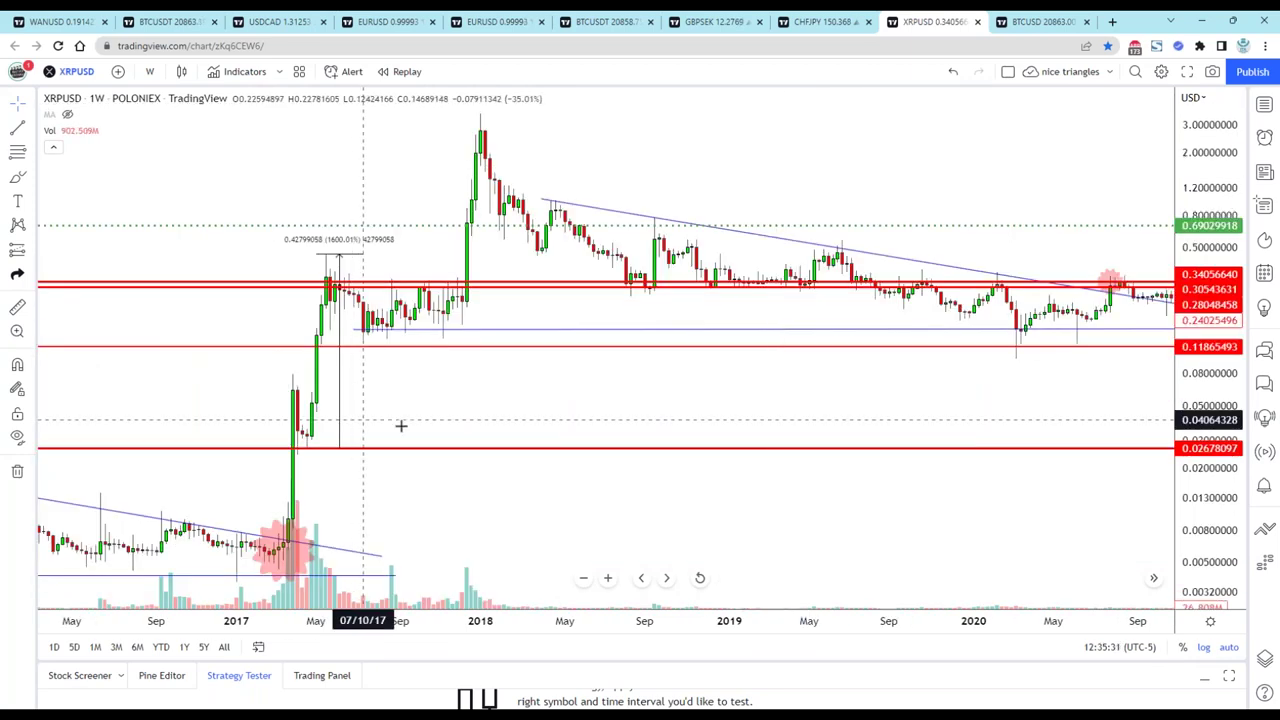
scroll(471, 406, "left", 3)
scroll(617, 386, "left", 2)
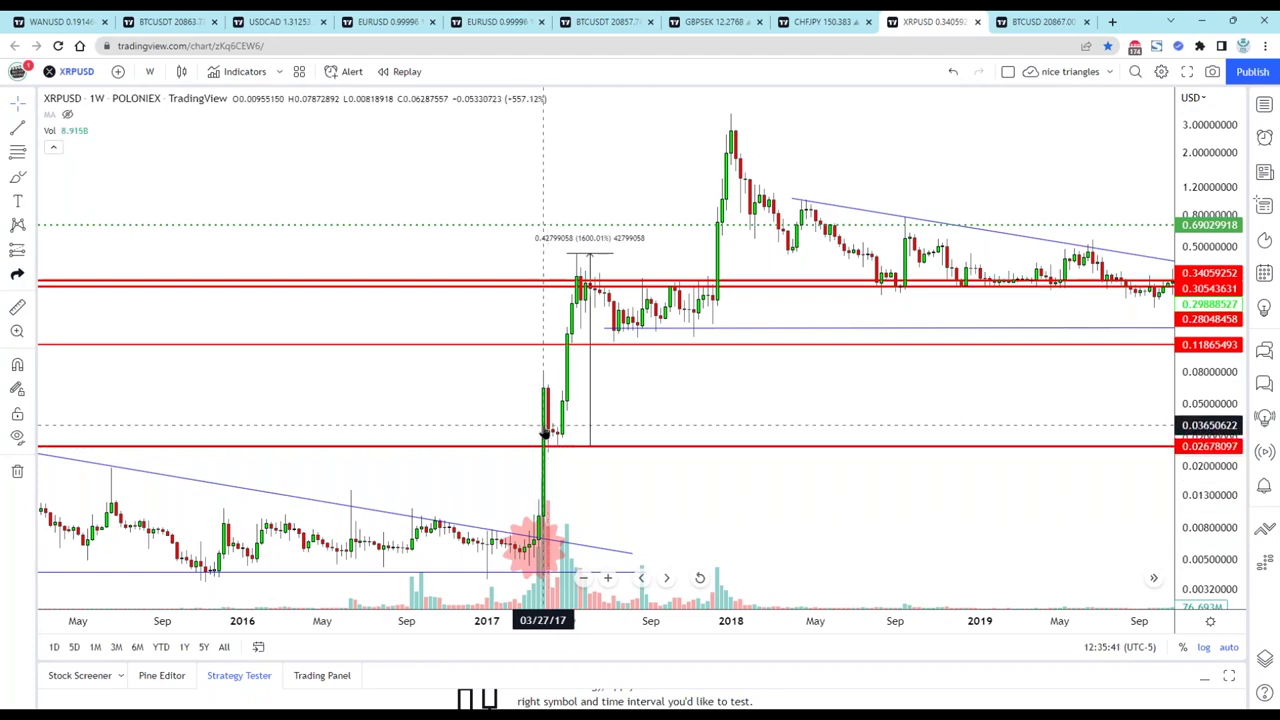
left_click_drag(543, 436, 679, 330)
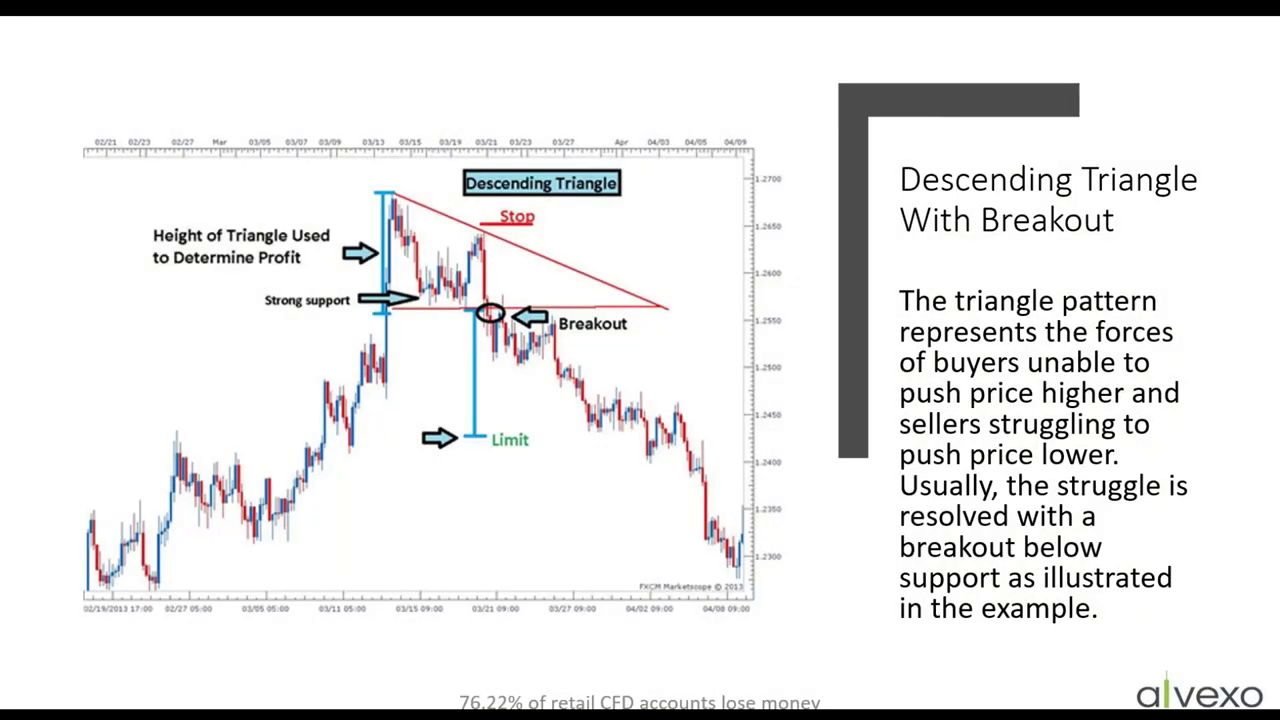
- Advance two slides to reach the 'Moving the Odds In Your Favor' slide
key("Right")
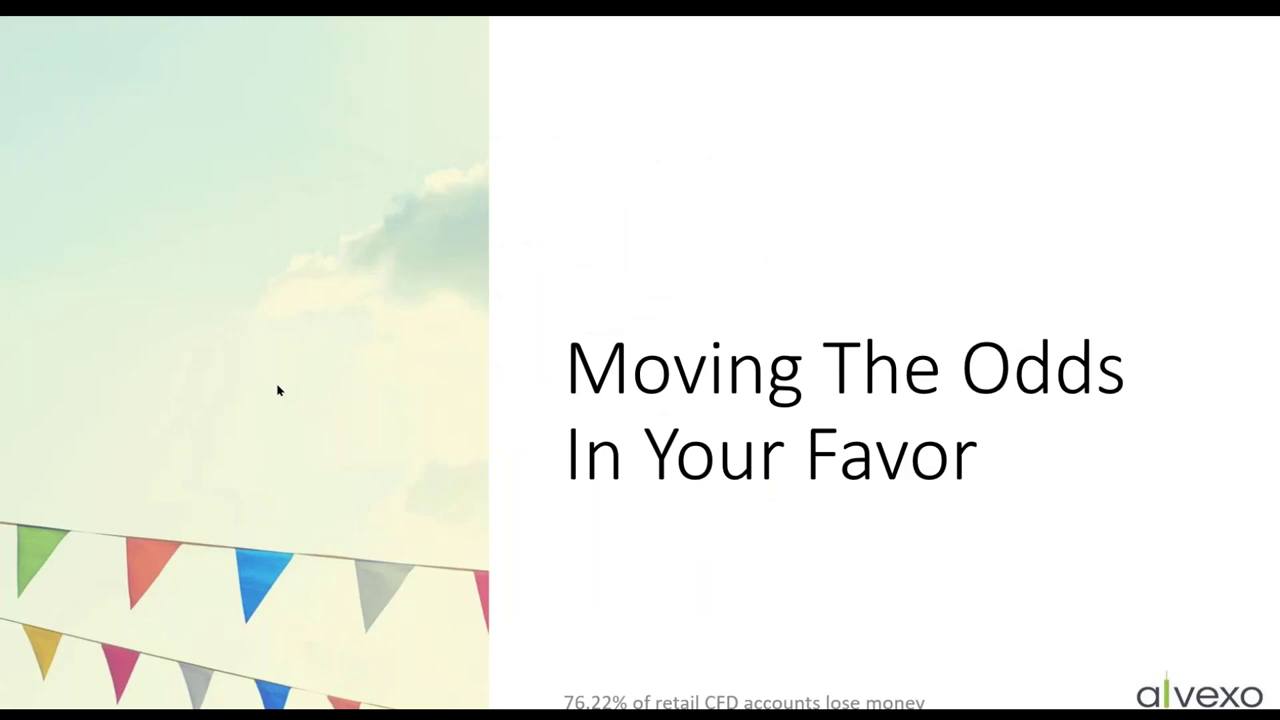
key("Right")
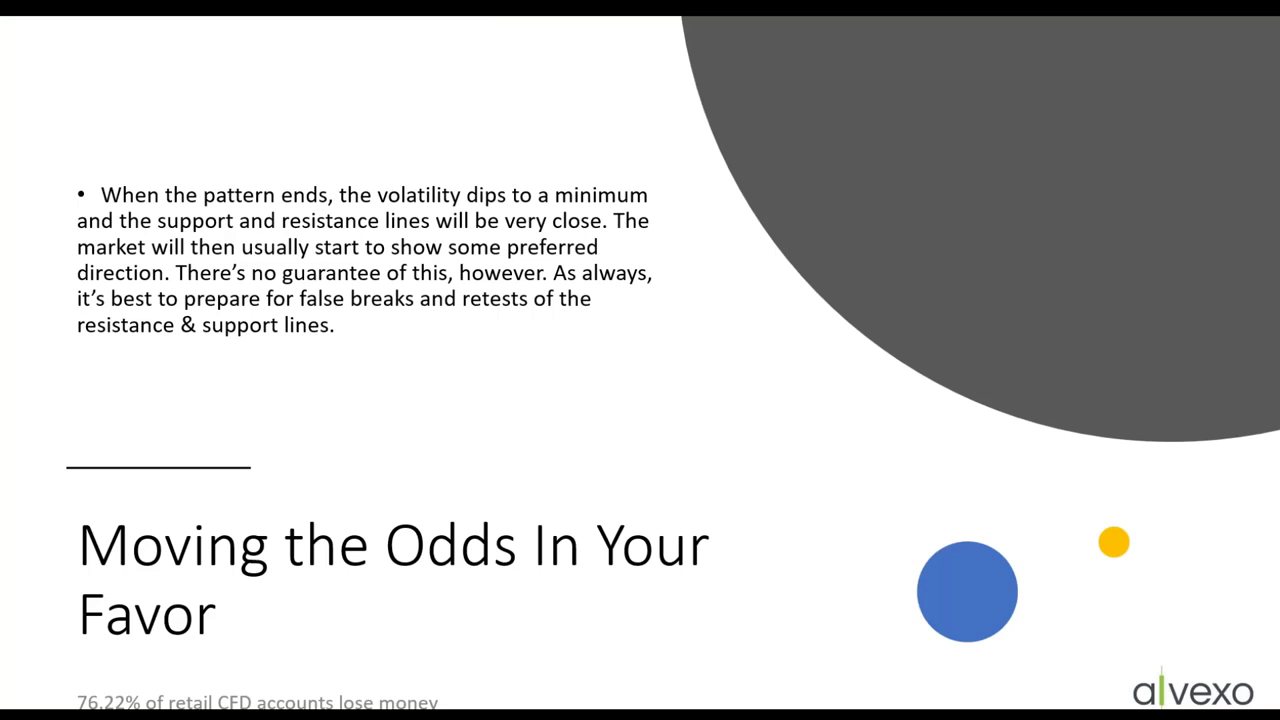